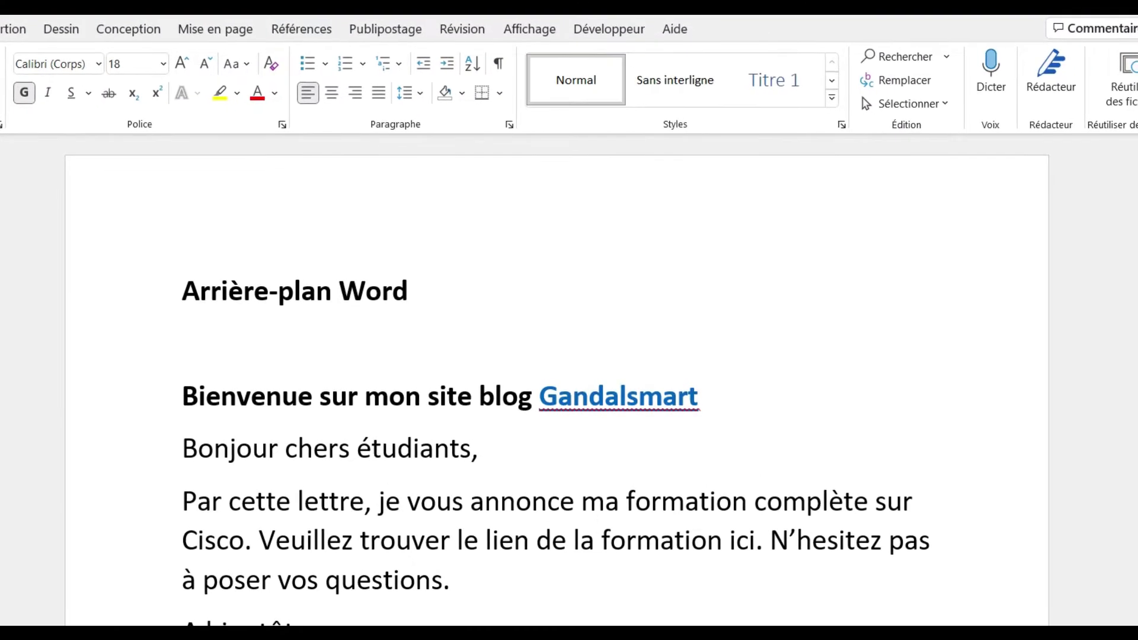
# Step: Try the Noir and Gris foncé Office themes in the account settings
pyautogui.click(21, 53)
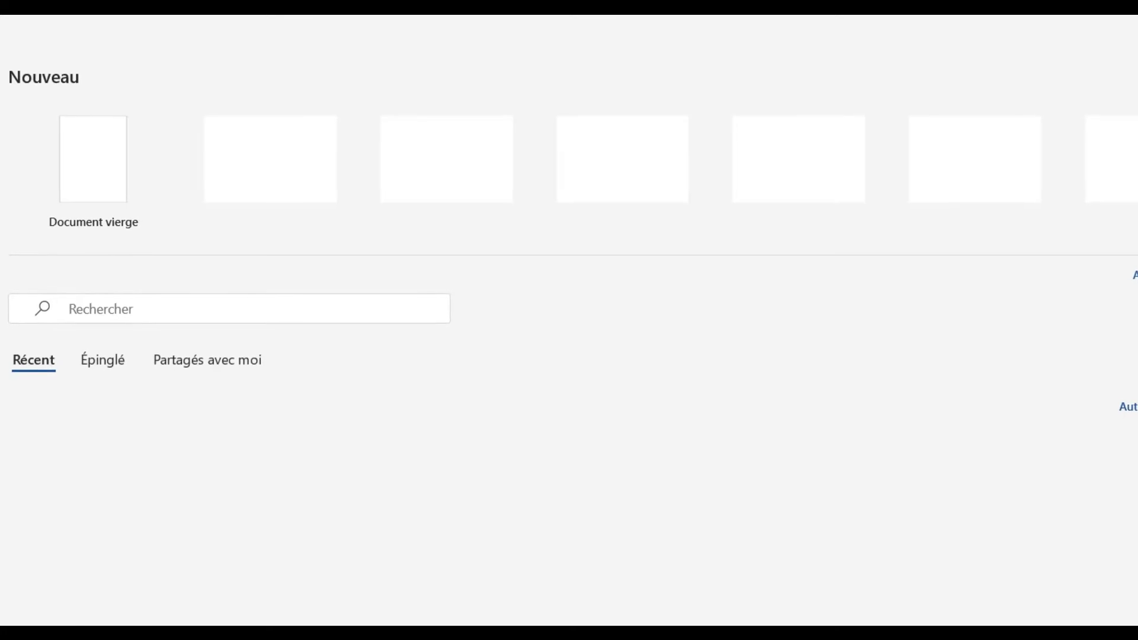
pyautogui.click(58, 524)
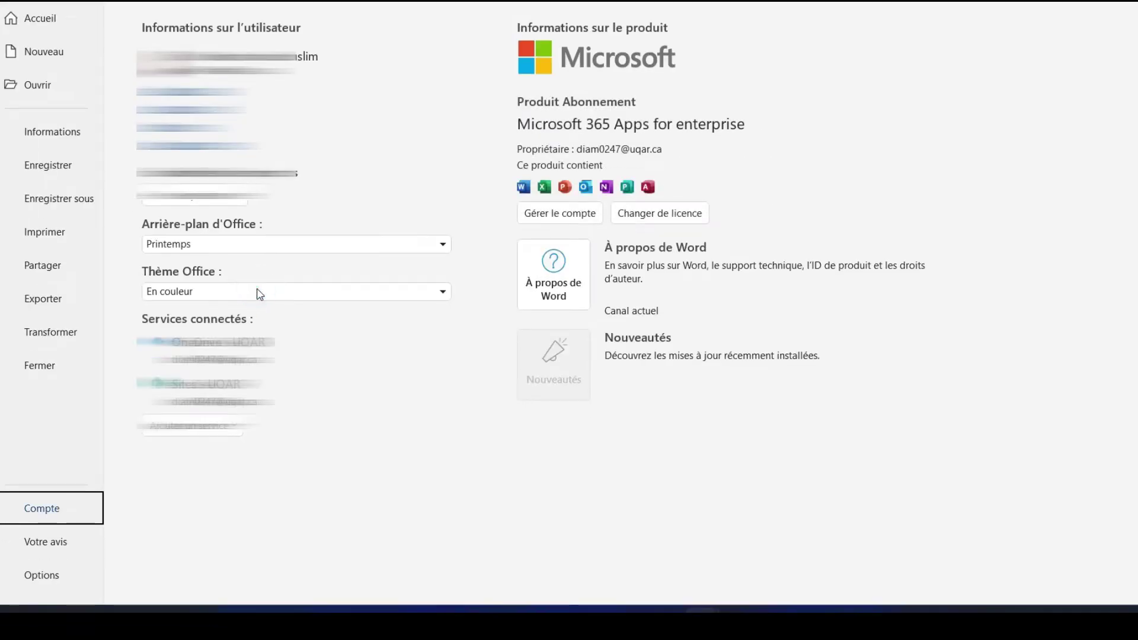
pyautogui.click(260, 293)
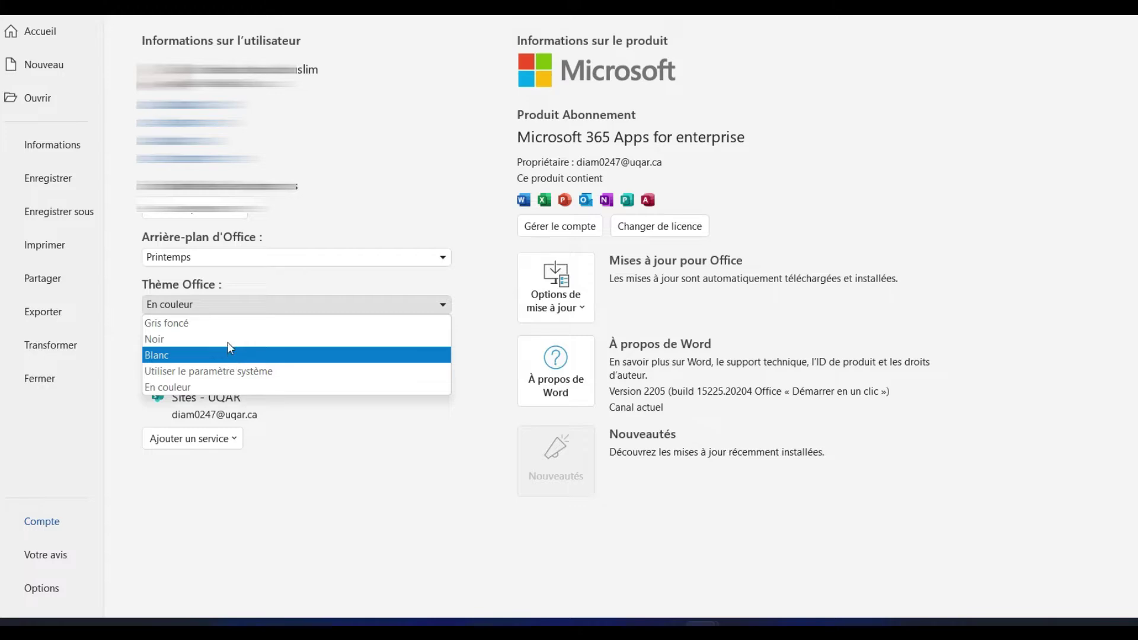
pyautogui.click(229, 340)
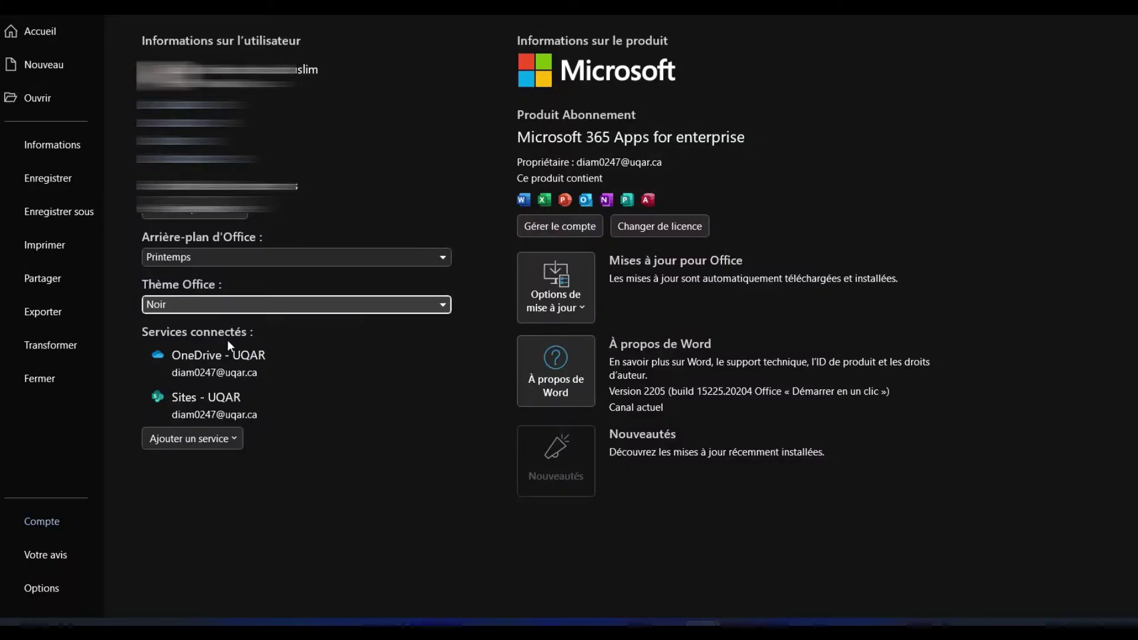
pyautogui.click(268, 303)
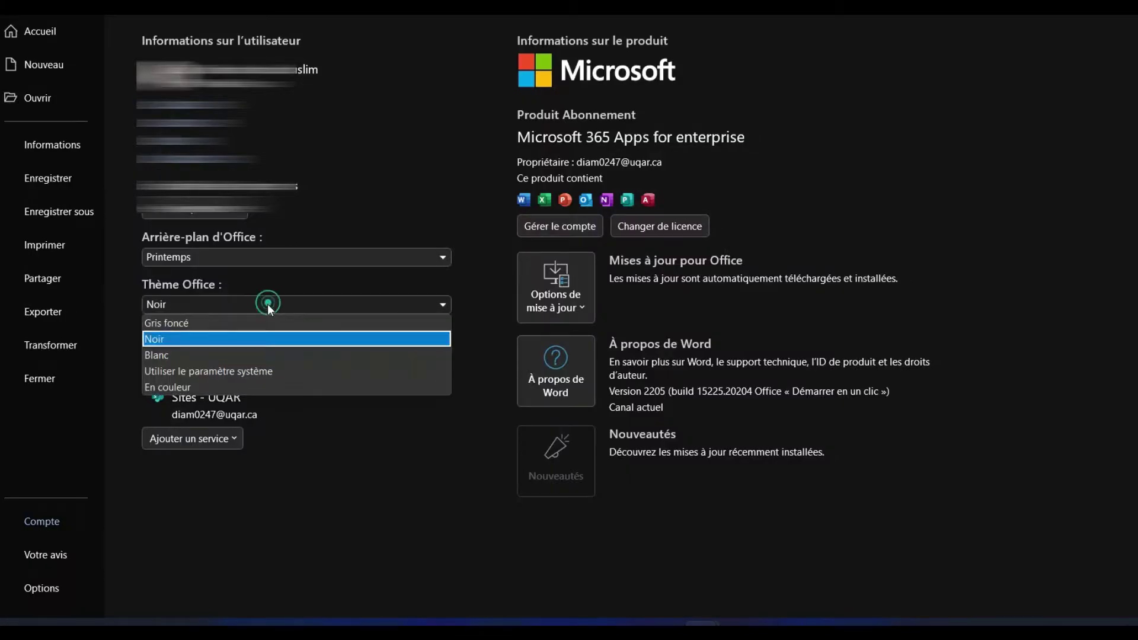
pyautogui.click(250, 330)
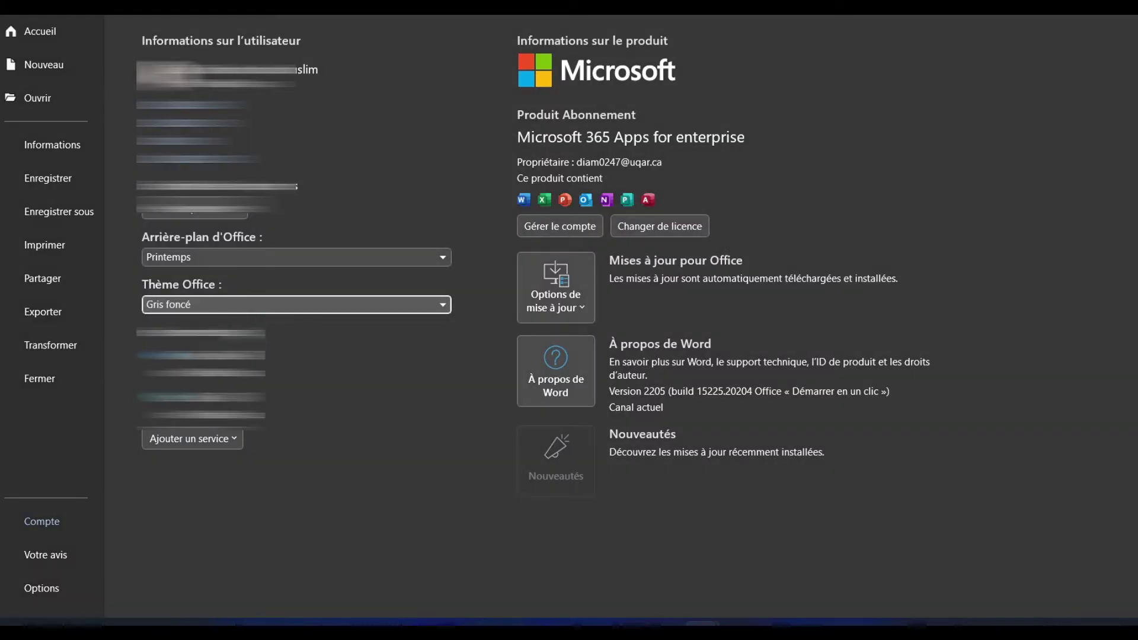
# Step: Set the Office theme back to En couleur and return to the document
pyautogui.click(253, 308)
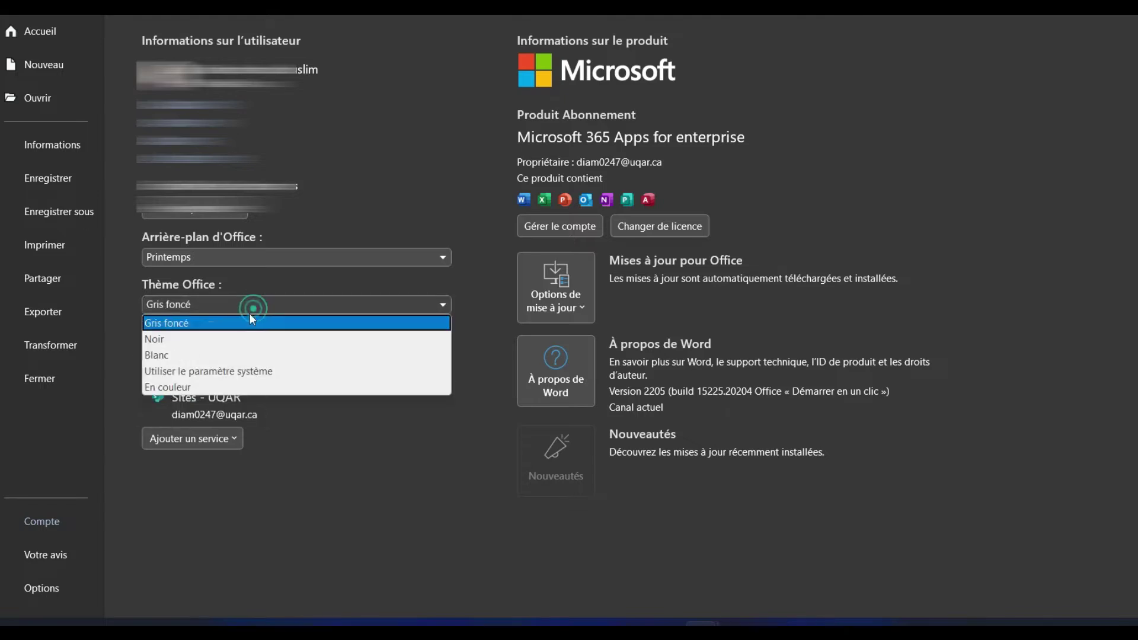
pyautogui.click(223, 384)
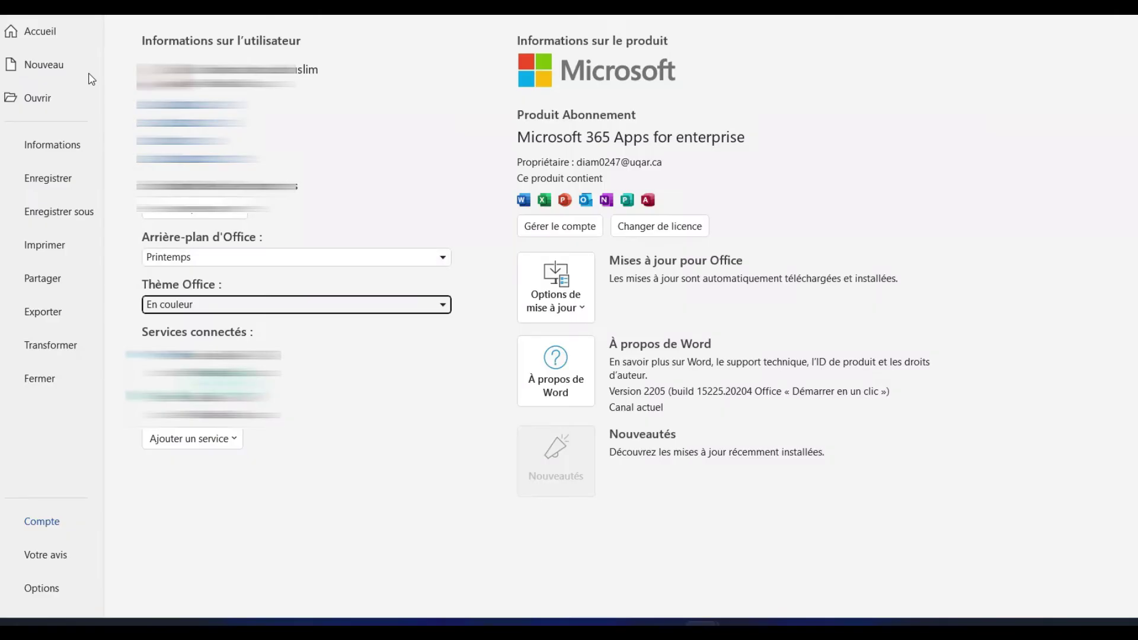
pyautogui.press('Escape')
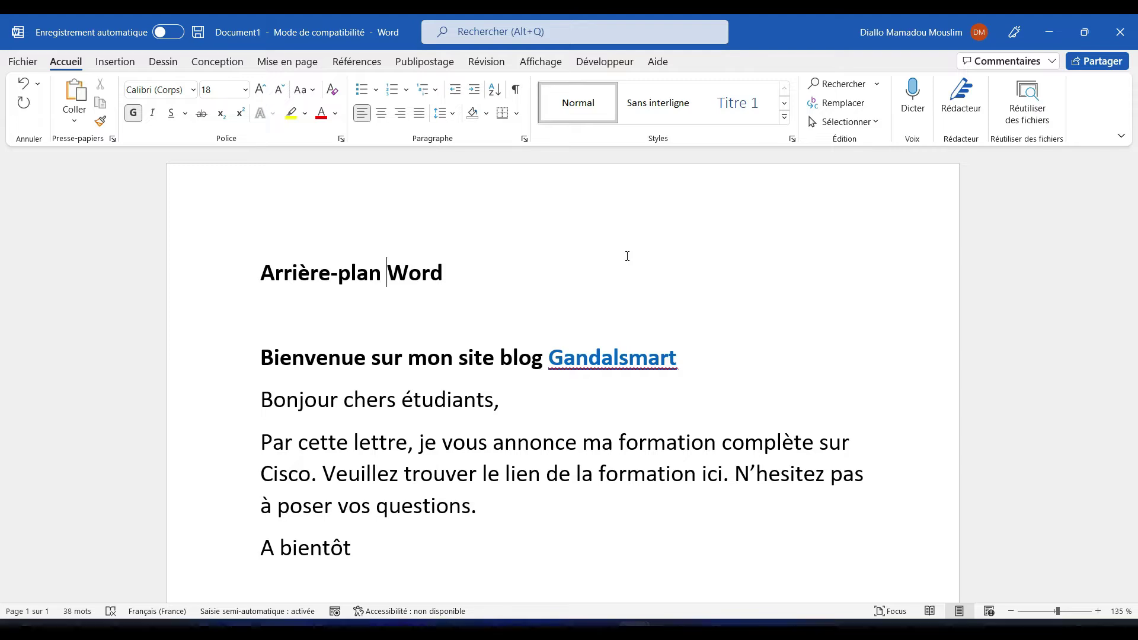
# Step: Preview the predefined document style sets, such as Basique (sophistiqué), without applying any
pyautogui.click(217, 62)
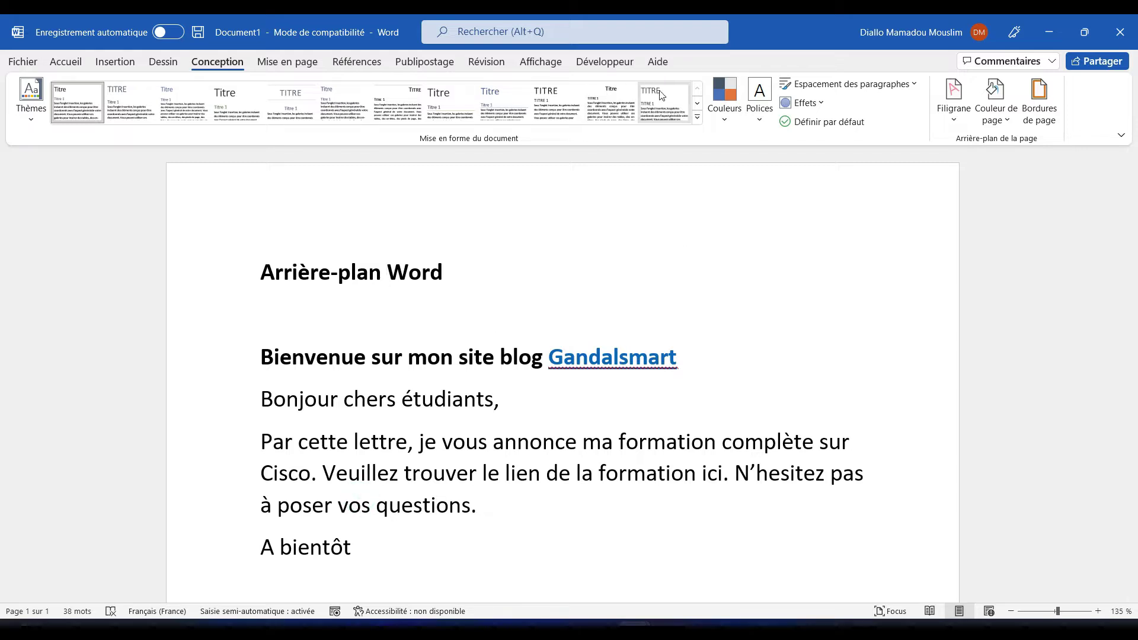
pyautogui.click(698, 117)
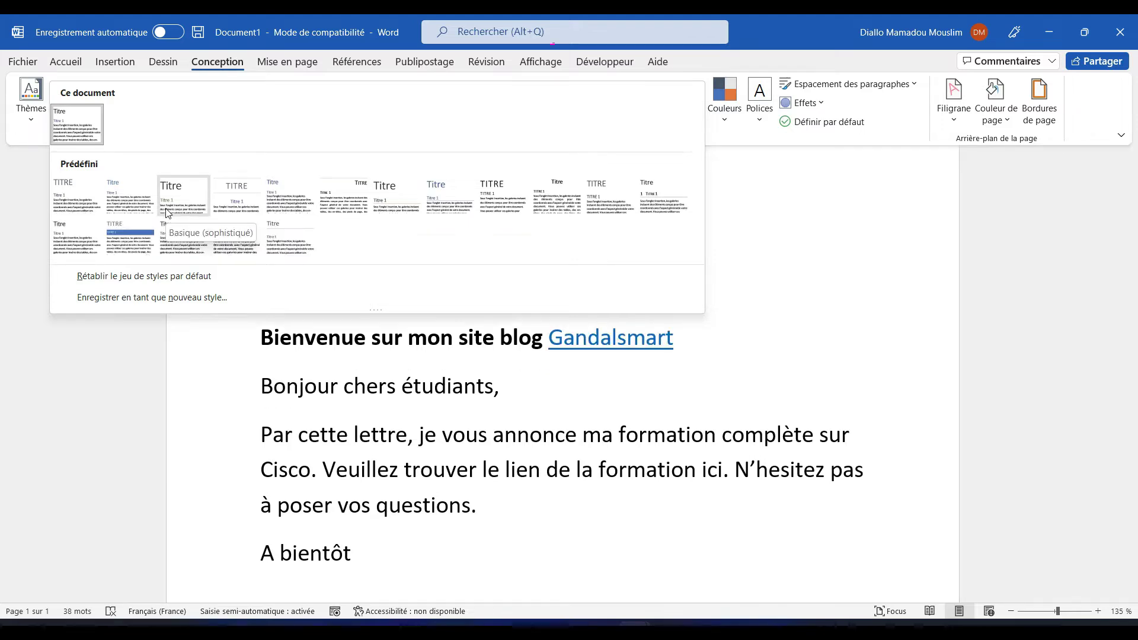
pyautogui.click(1033, 145)
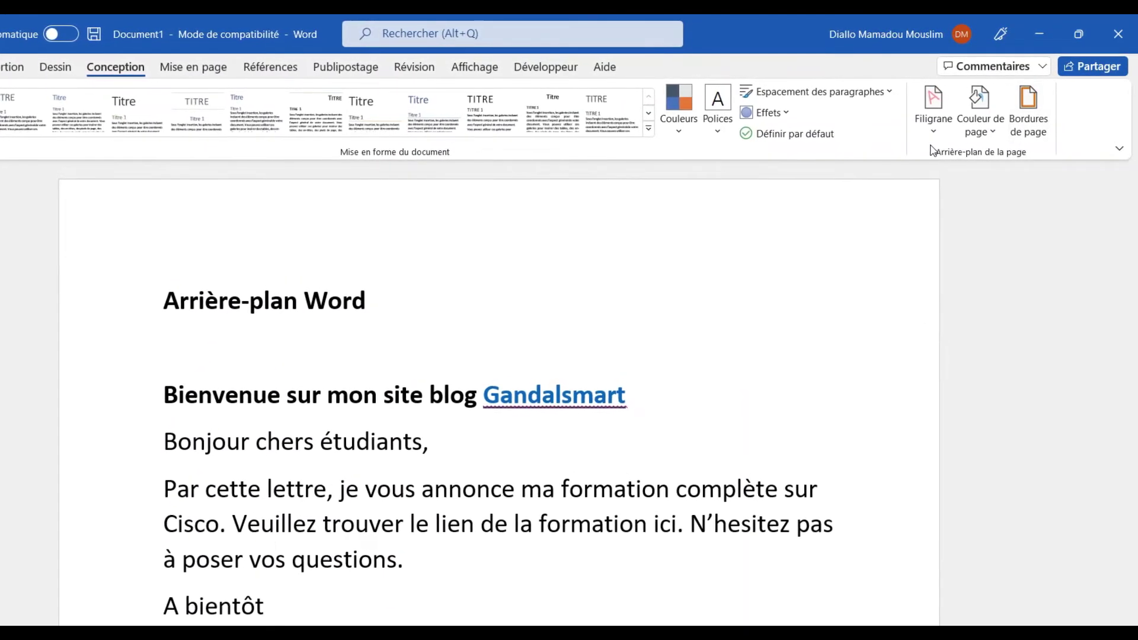
# Step: Start a custom watermark for the page and make it a picture watermark with Auto scale
pyautogui.click(933, 140)
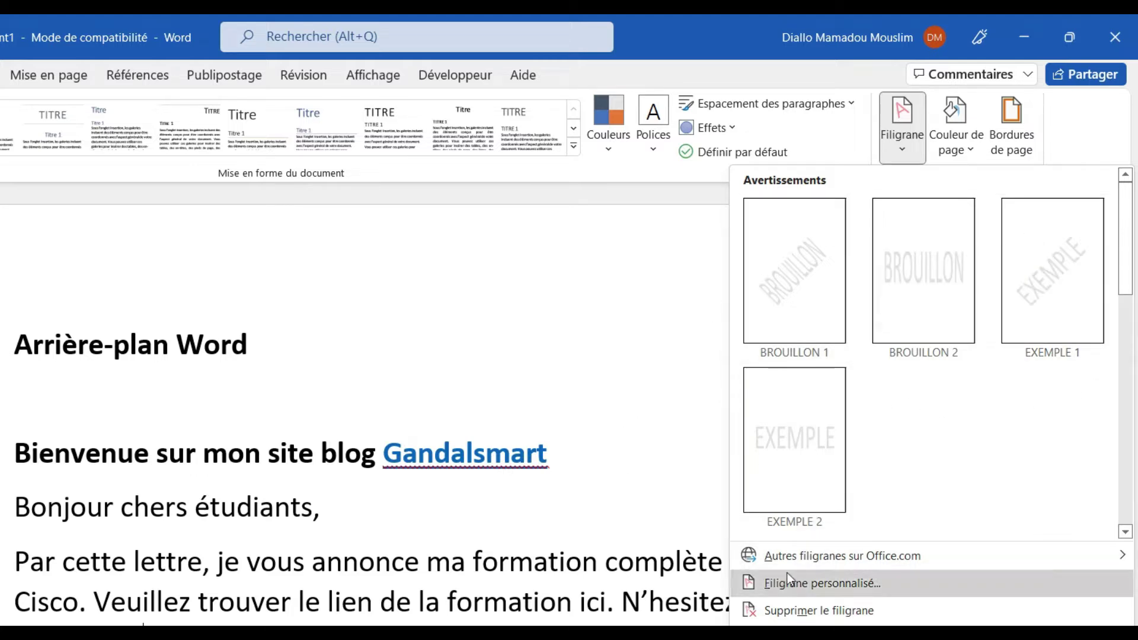
pyautogui.click(826, 580)
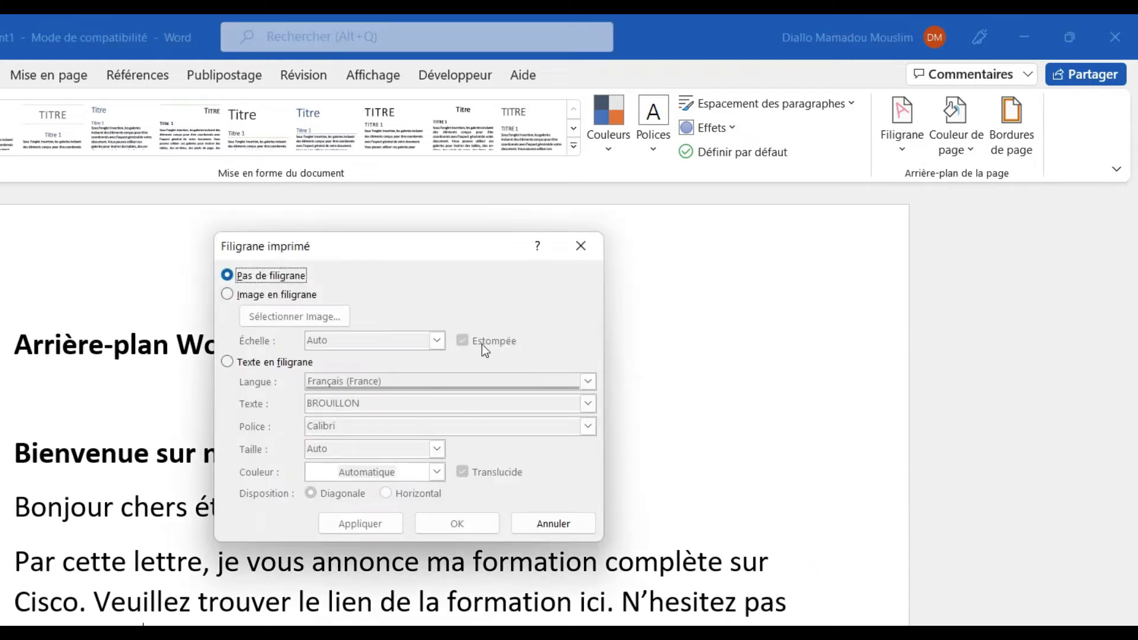
pyautogui.moveTo(440, 247); pyautogui.dragTo(580, 256)
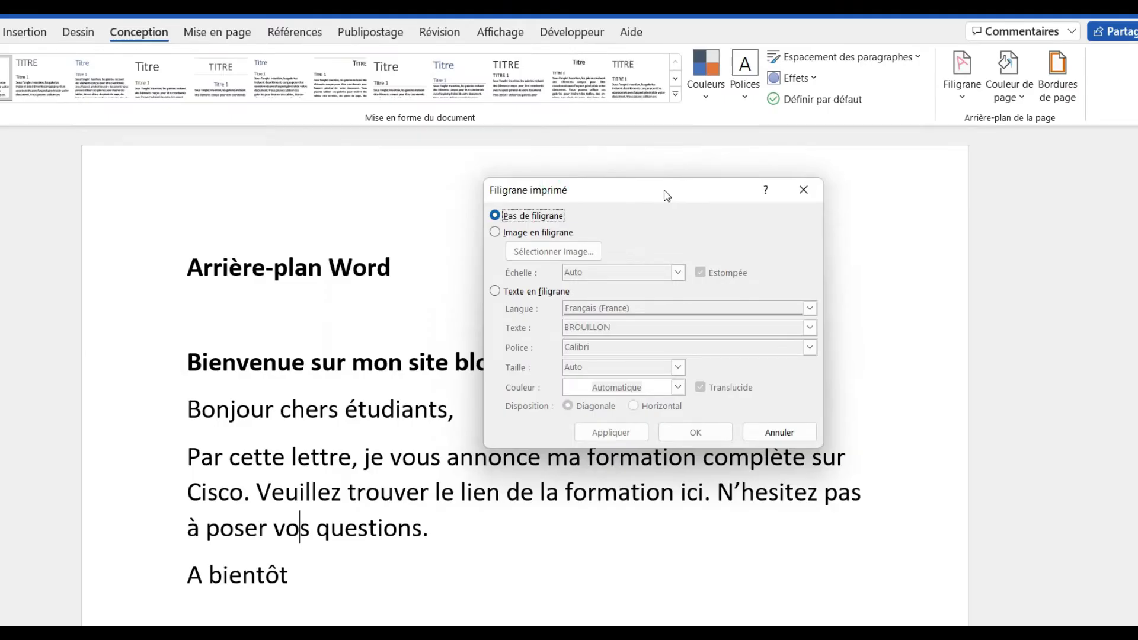
pyautogui.click(496, 233)
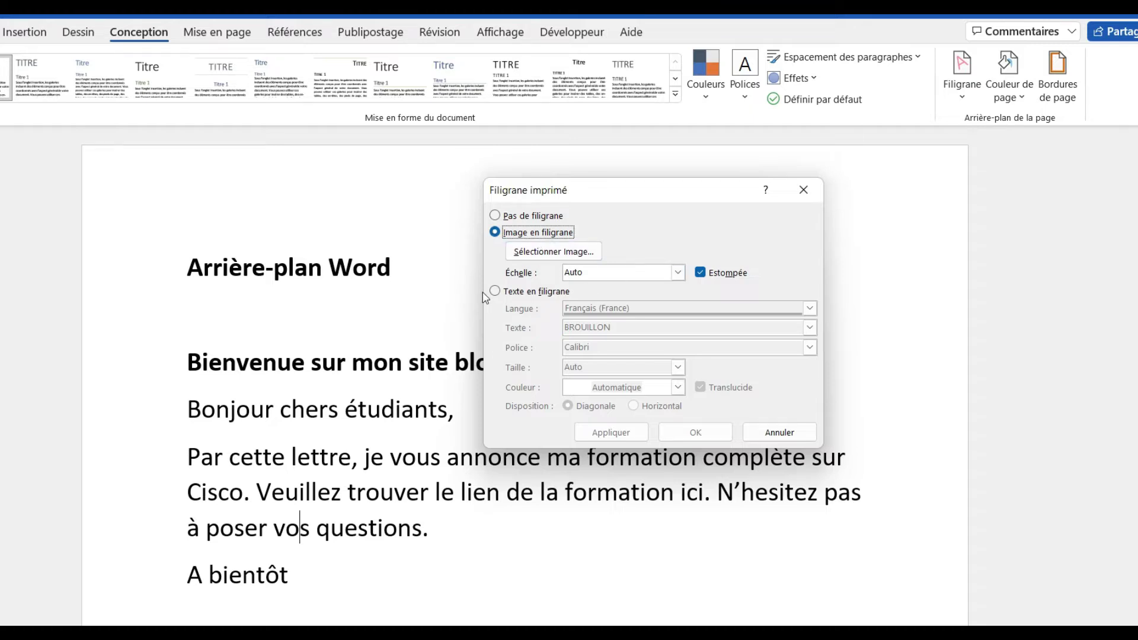
pyautogui.click(679, 280)
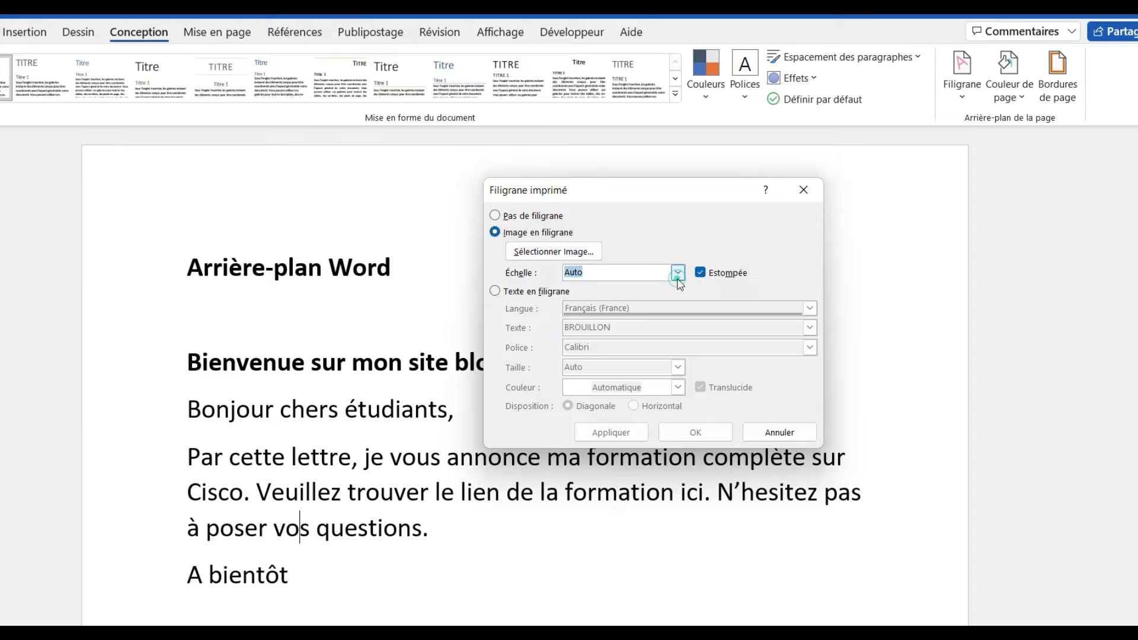
pyautogui.click(678, 279)
pyautogui.click(678, 278)
# Step: Search Bing's online images for "drone" as the watermark picture and enlarge the results window to browse them
pyautogui.click(544, 252)
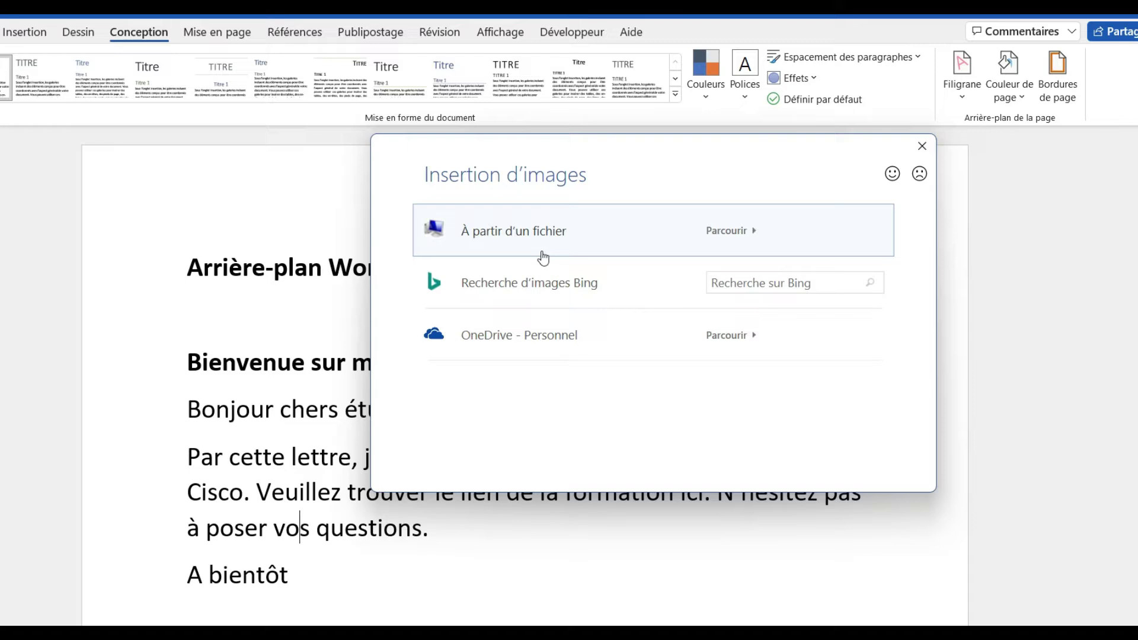
pyautogui.click(538, 301)
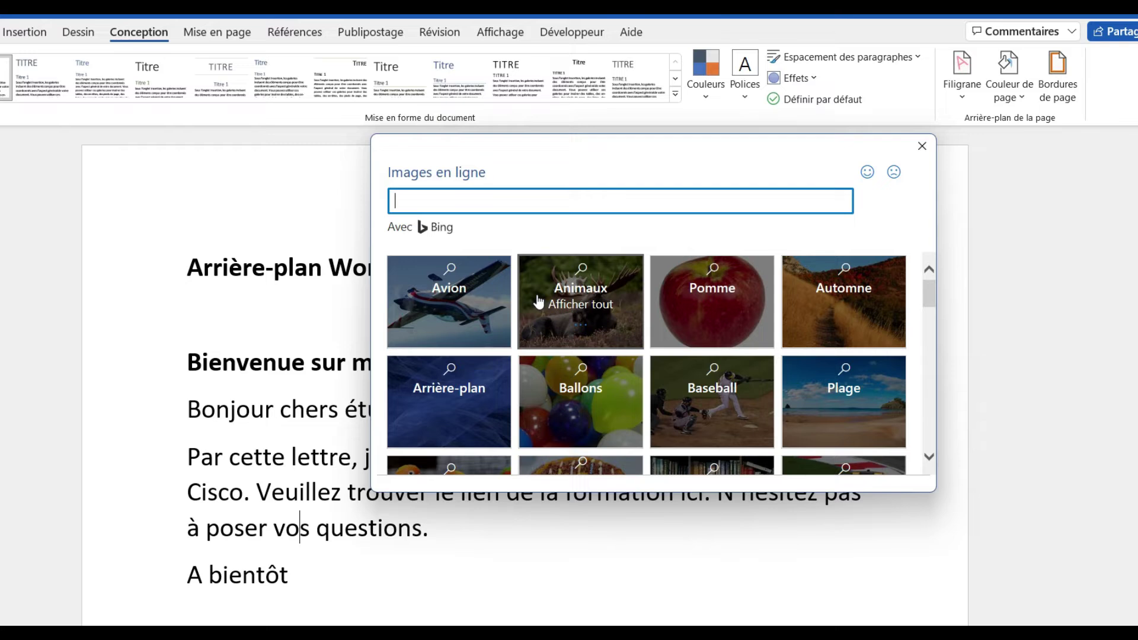
pyautogui.write('drone')
pyautogui.press('Return')
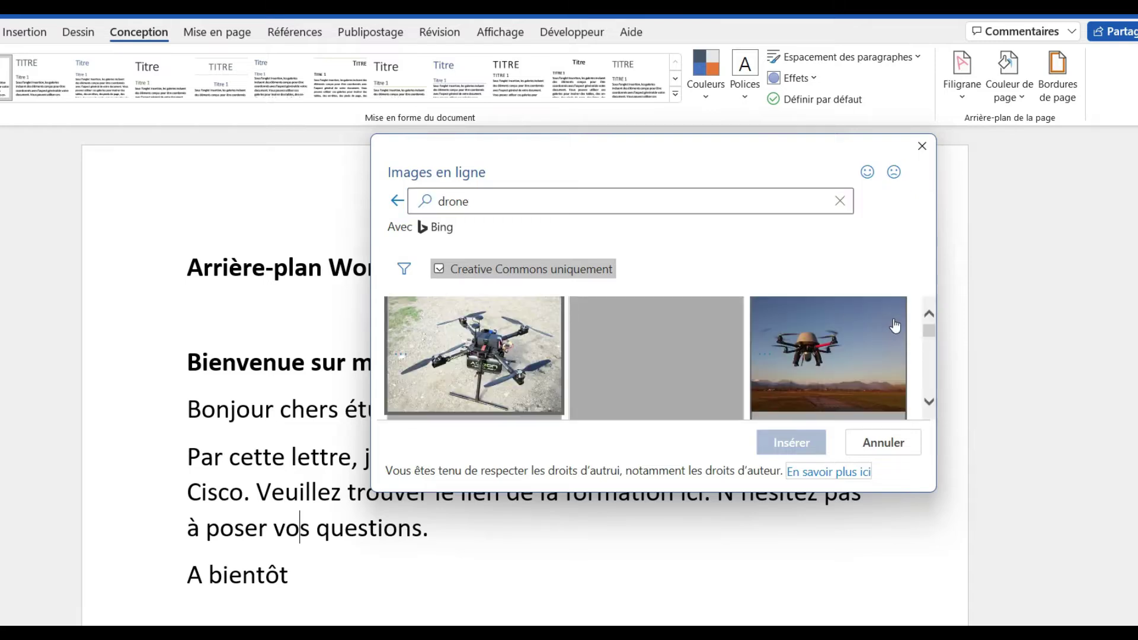
pyautogui.click(933, 405)
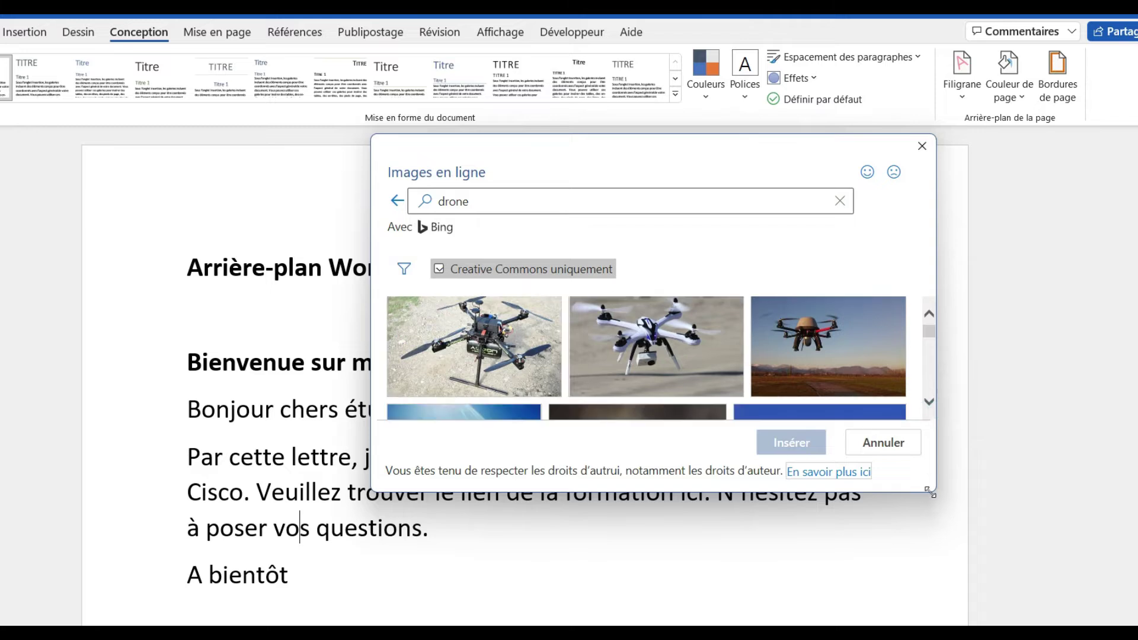
pyautogui.moveTo(929, 491); pyautogui.dragTo(1042, 568)
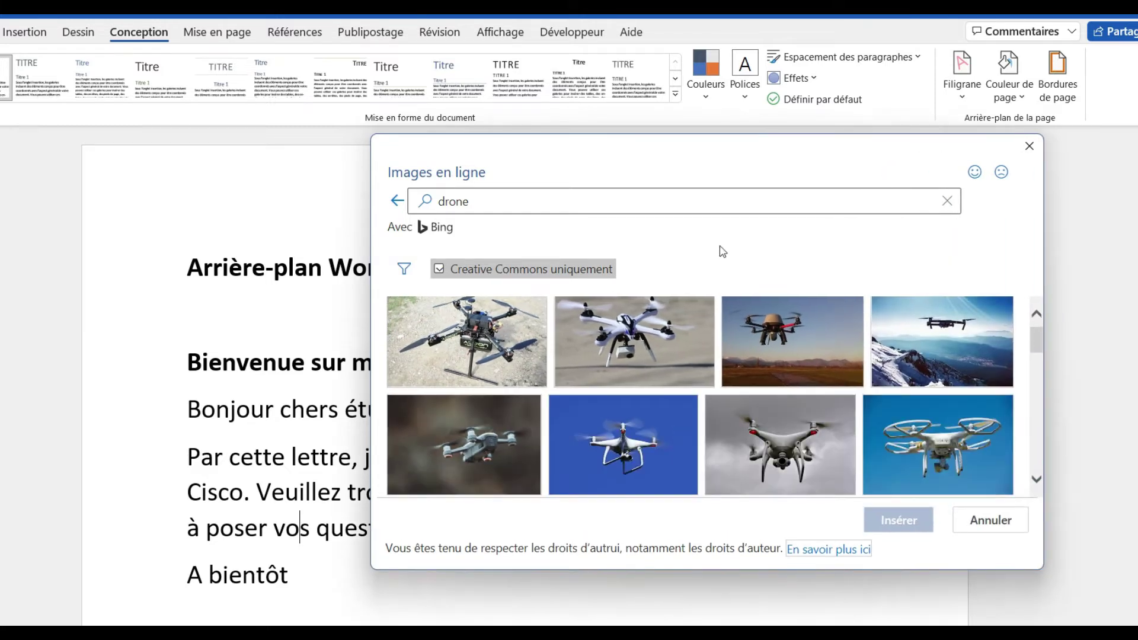
pyautogui.moveTo(685, 157); pyautogui.dragTo(527, 134)
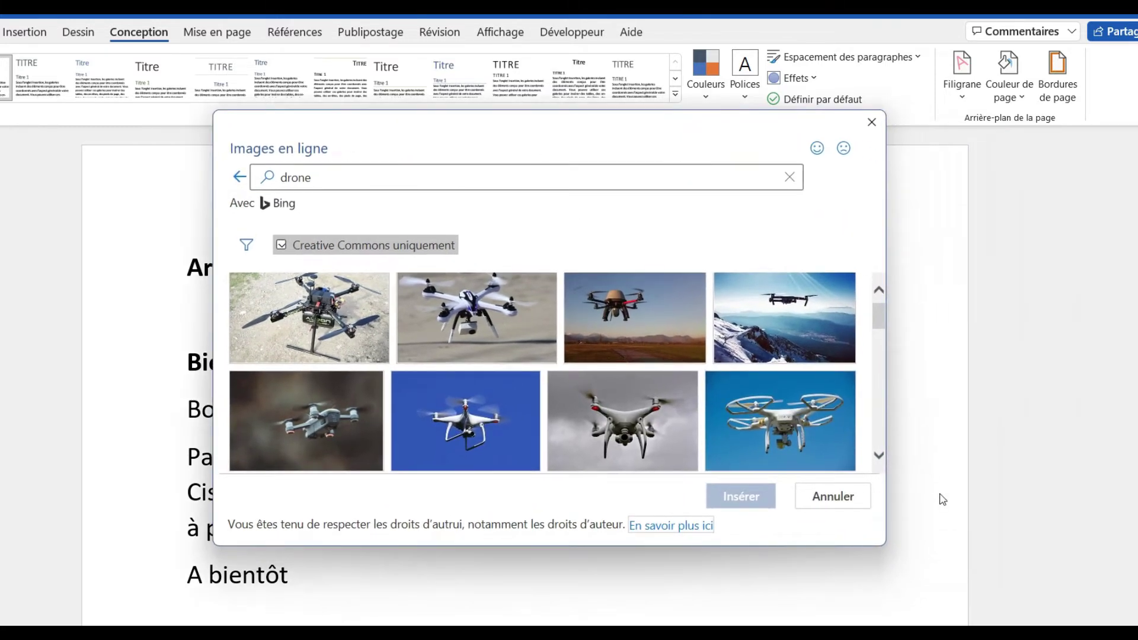
pyautogui.moveTo(886, 543); pyautogui.dragTo(988, 543)
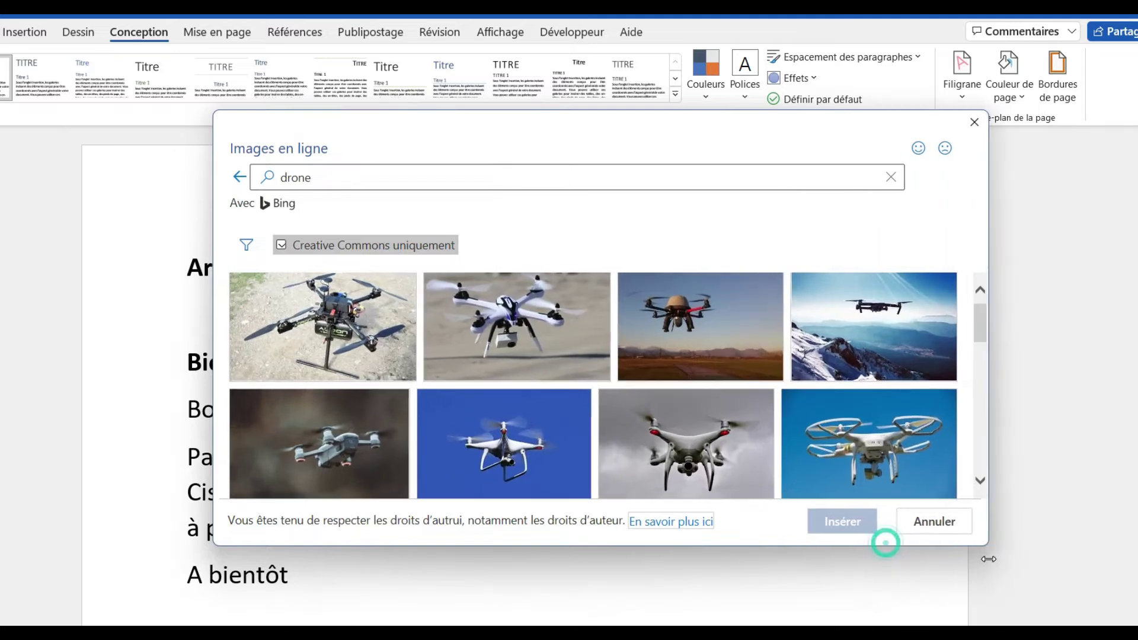
pyautogui.moveTo(987, 335)
pyautogui.mouseDown()
pyautogui.moveTo(983, 435)
pyautogui.moveTo(984, 314)
pyautogui.moveTo(982, 324)
pyautogui.mouseUp()
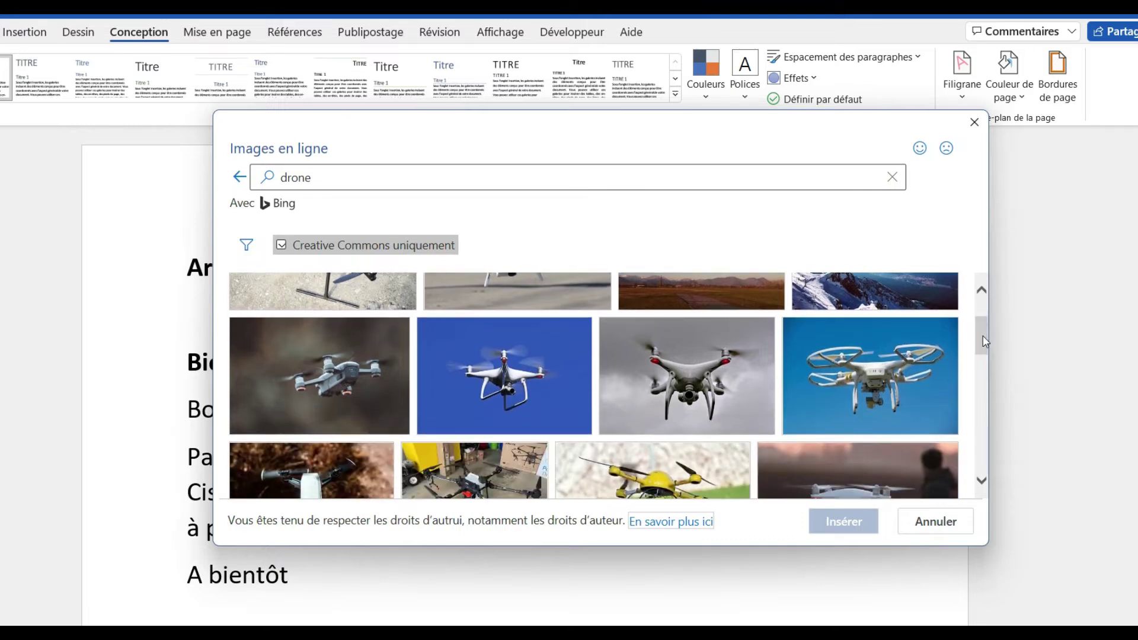
# Step: Insert the picture of the white drone on a dark blue background and apply it as a washed-out (Estompée) watermark
pyautogui.click(517, 392)
pyautogui.click(842, 521)
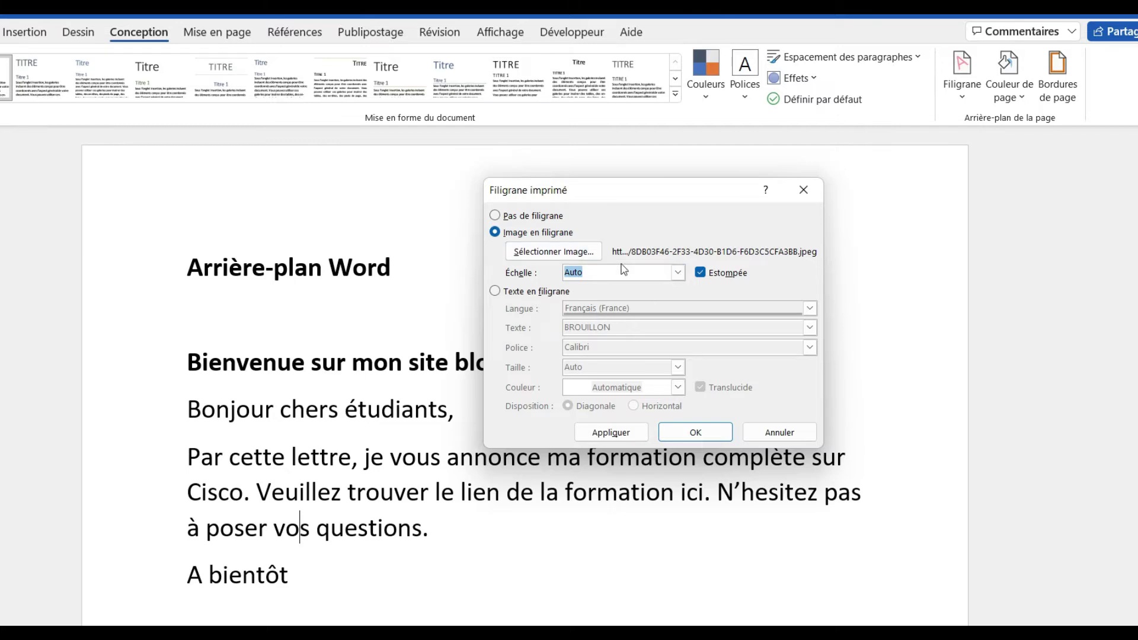
pyautogui.click(633, 433)
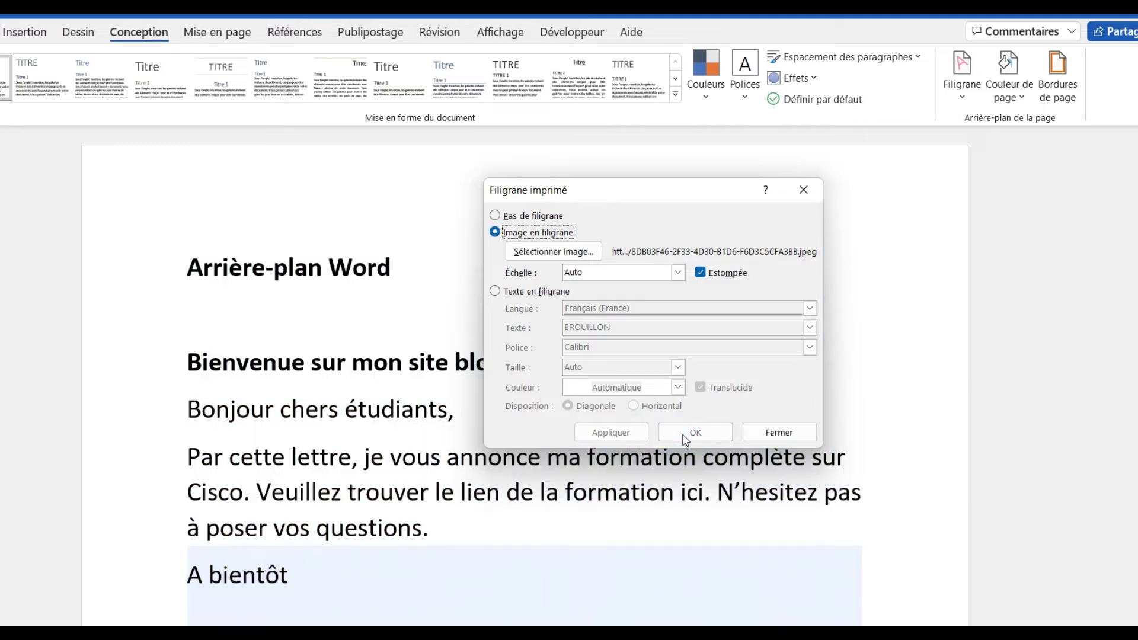
pyautogui.click(756, 435)
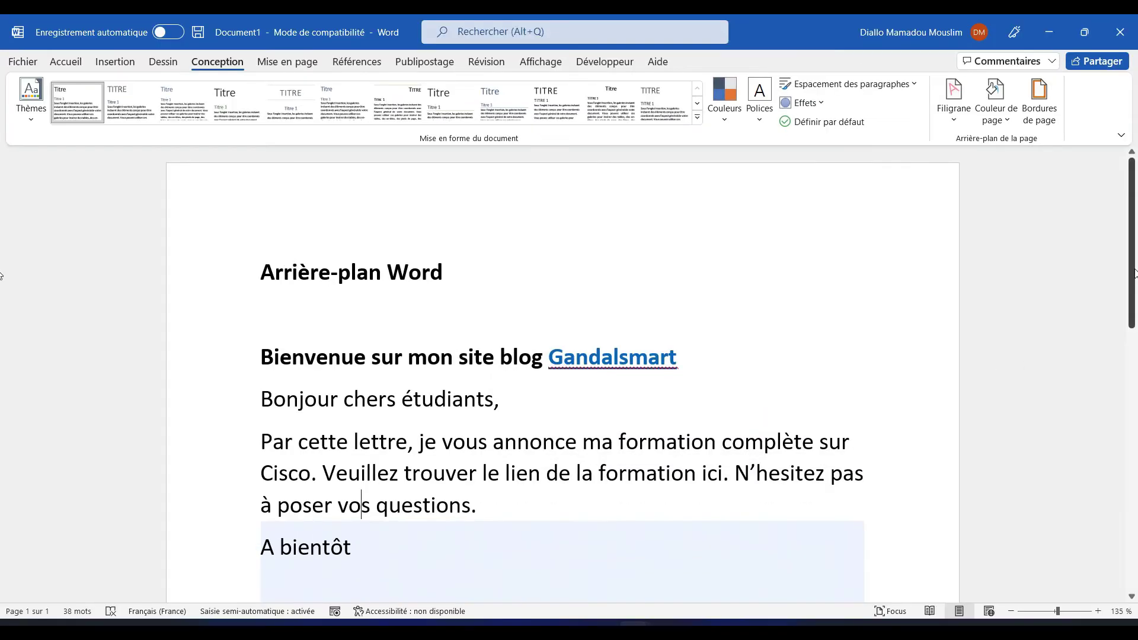
# Step: Add two new paragraphs after "A bientôt", over the drone watermark
pyautogui.moveTo(1134, 273); pyautogui.dragTo(1137, 418)
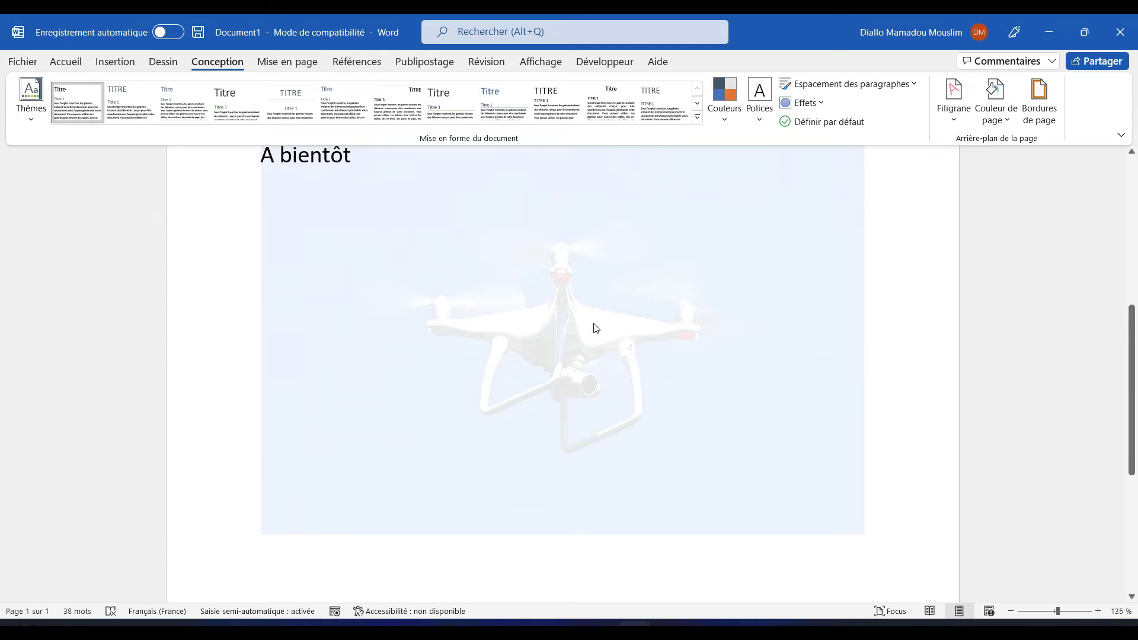
pyautogui.click(382, 162)
pyautogui.press('Return')
pyautogui.press('Return')
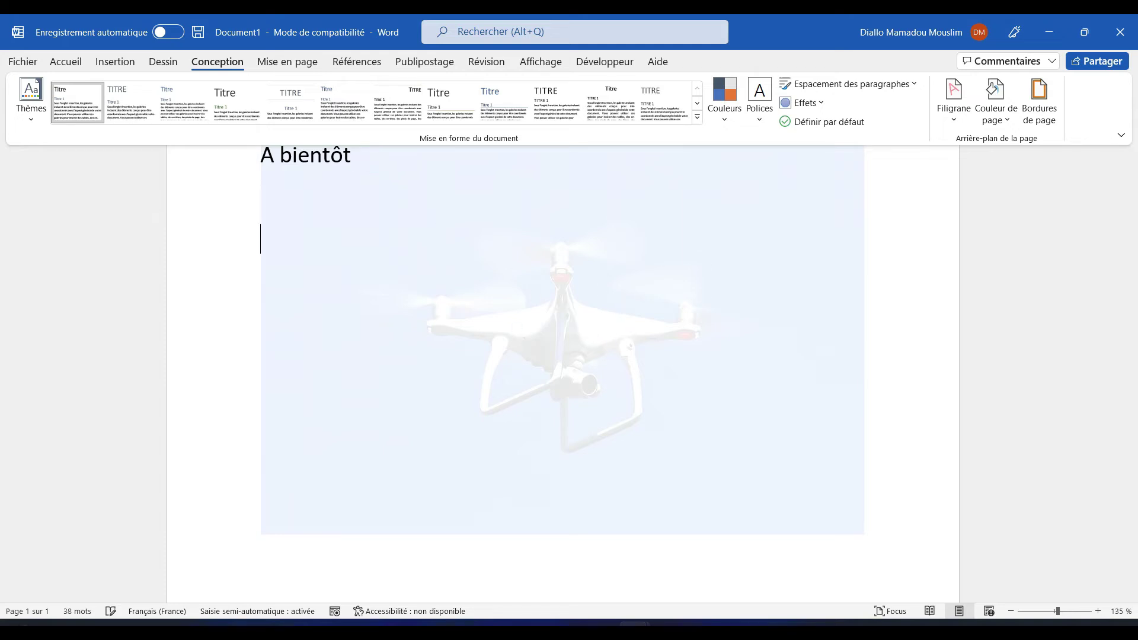
# Step: Enter the test text "dtrgkjbhjknj" over the drone watermark and erase it again
pyautogui.write('dtrgkjbhjknj')
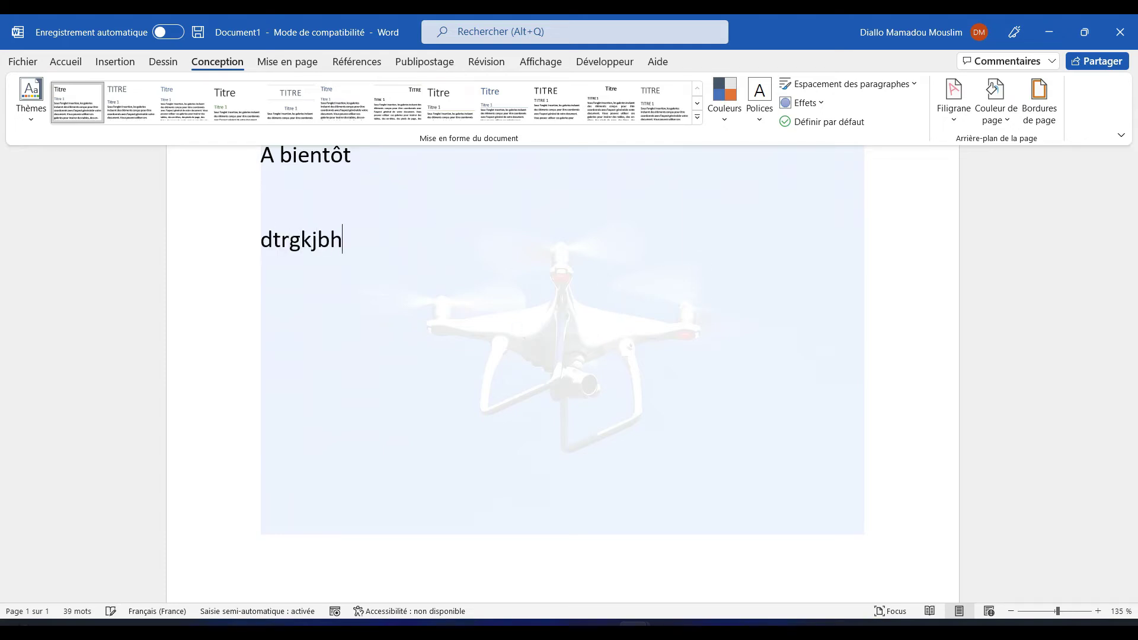
pyautogui.press('BackSpace')
pyautogui.press('BackSpace')
pyautogui.press('BackSpace')
pyautogui.press('BackSpace')
pyautogui.press('BackSpace')
pyautogui.press('BackSpace')
pyautogui.press('BackSpace')
pyautogui.press('BackSpace')
pyautogui.press('BackSpace')
pyautogui.press('BackSpace')
pyautogui.press('BackSpace')
pyautogui.press('BackSpace')
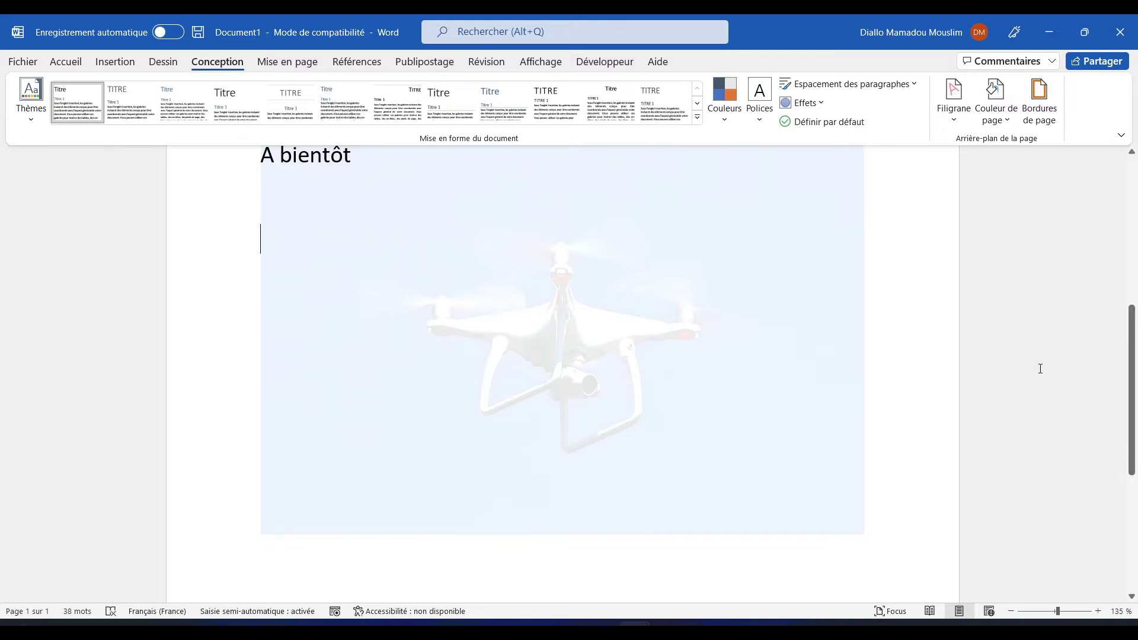
# Step: Switch the custom watermark from an image to text and set its wording to "Gandalsmart"
pyautogui.scroll(5, 1134, 360)
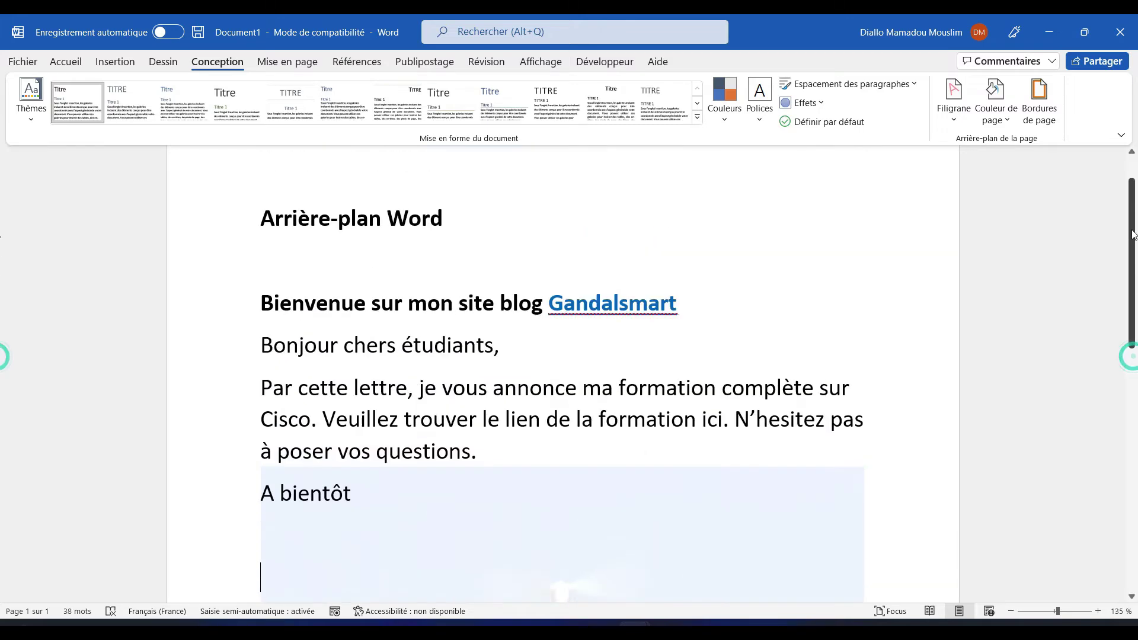
pyautogui.moveTo(1134, 231); pyautogui.dragTo(1134, 239)
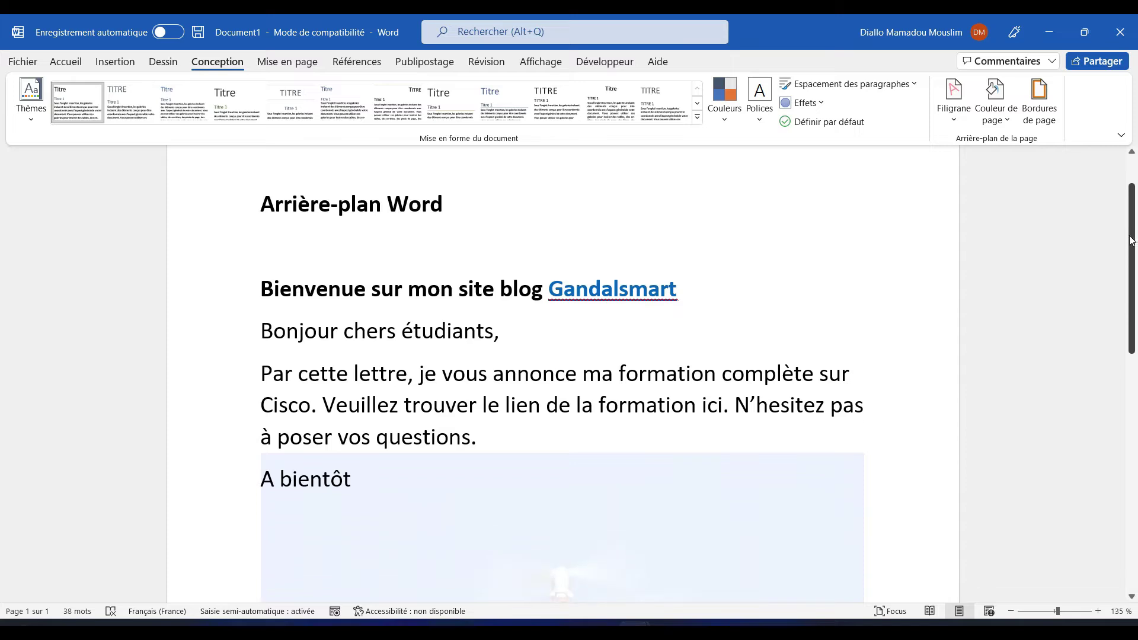
pyautogui.click(954, 109)
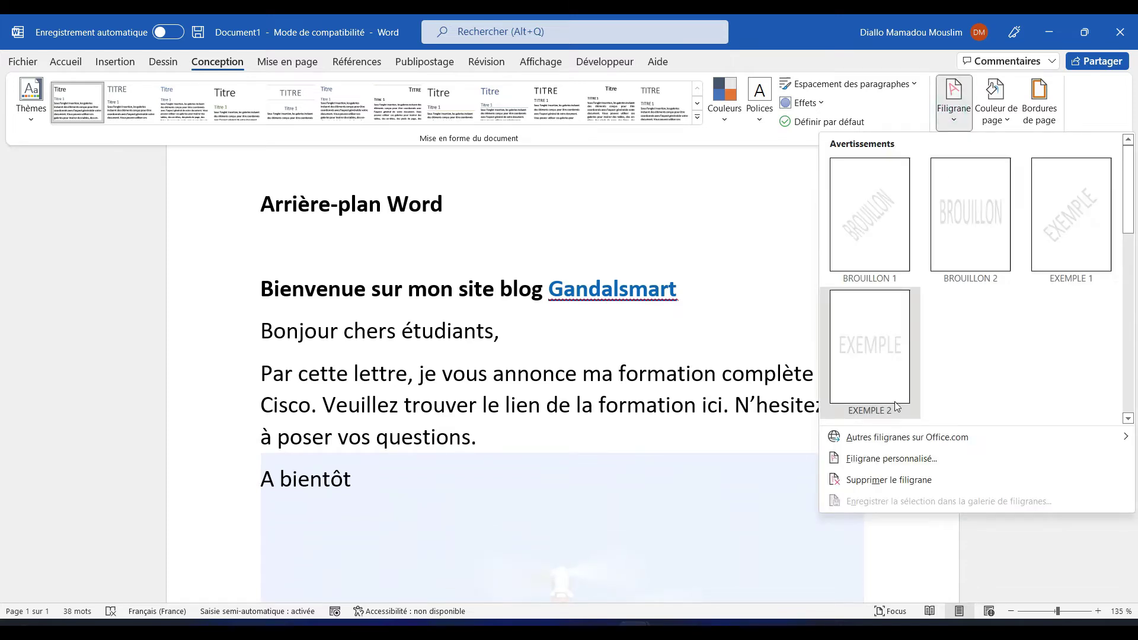
pyautogui.click(877, 461)
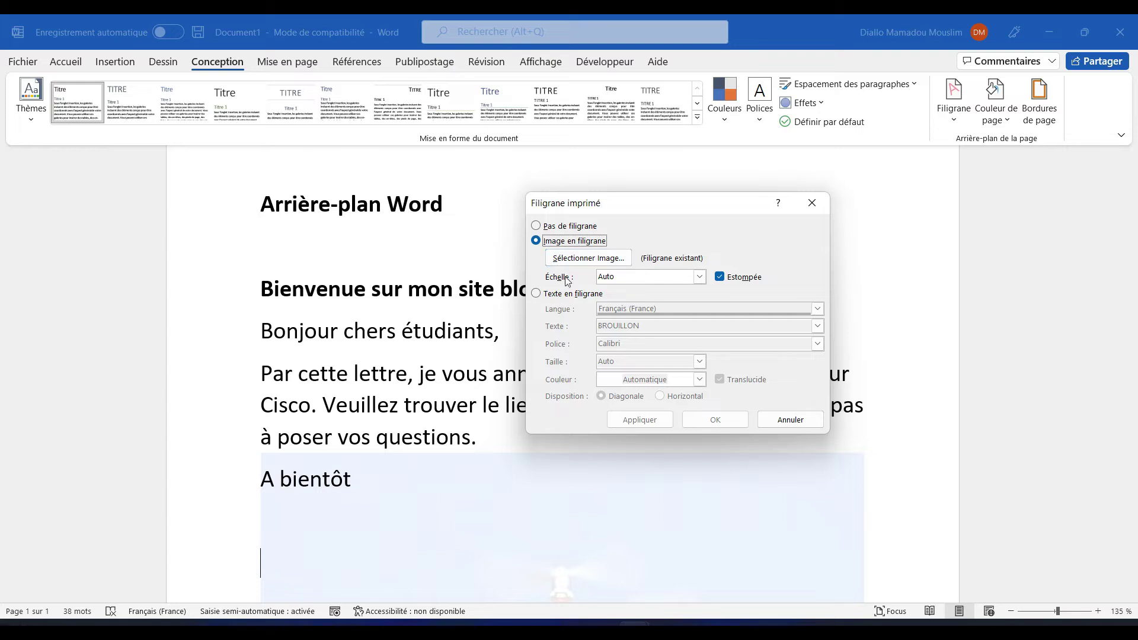
pyautogui.click(584, 294)
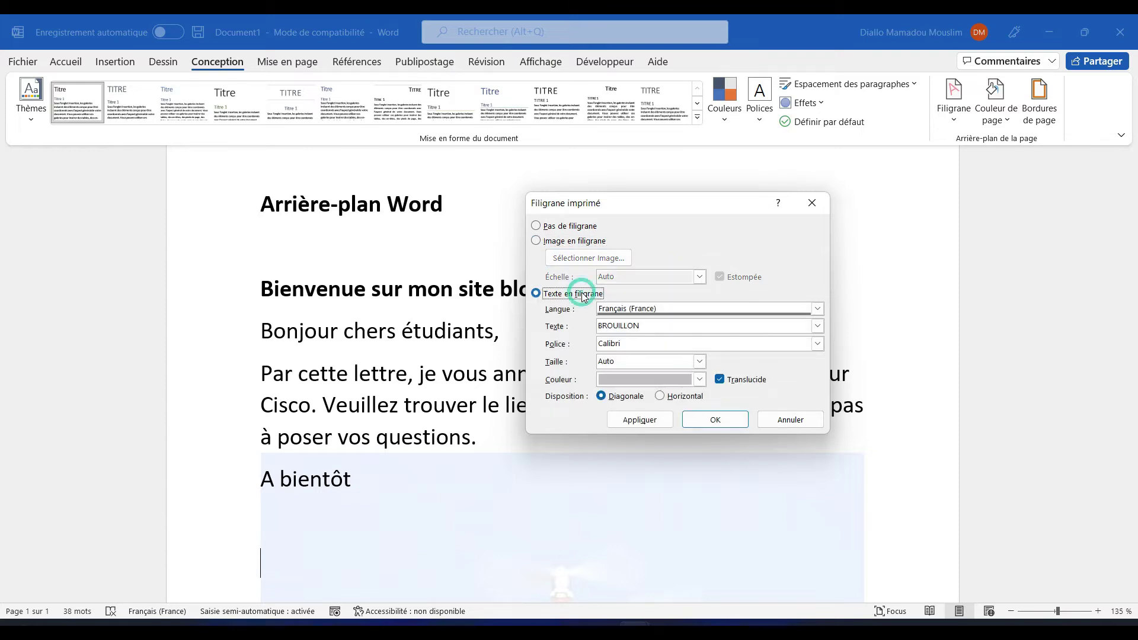
pyautogui.doubleClick(649, 328)
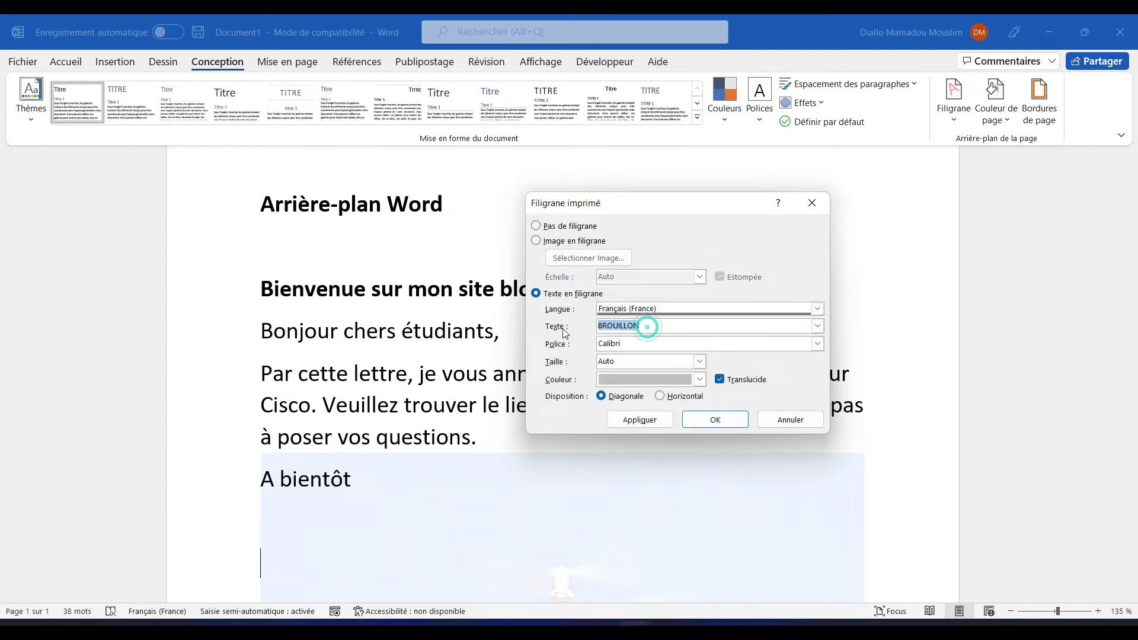
pyautogui.write('Gandal')
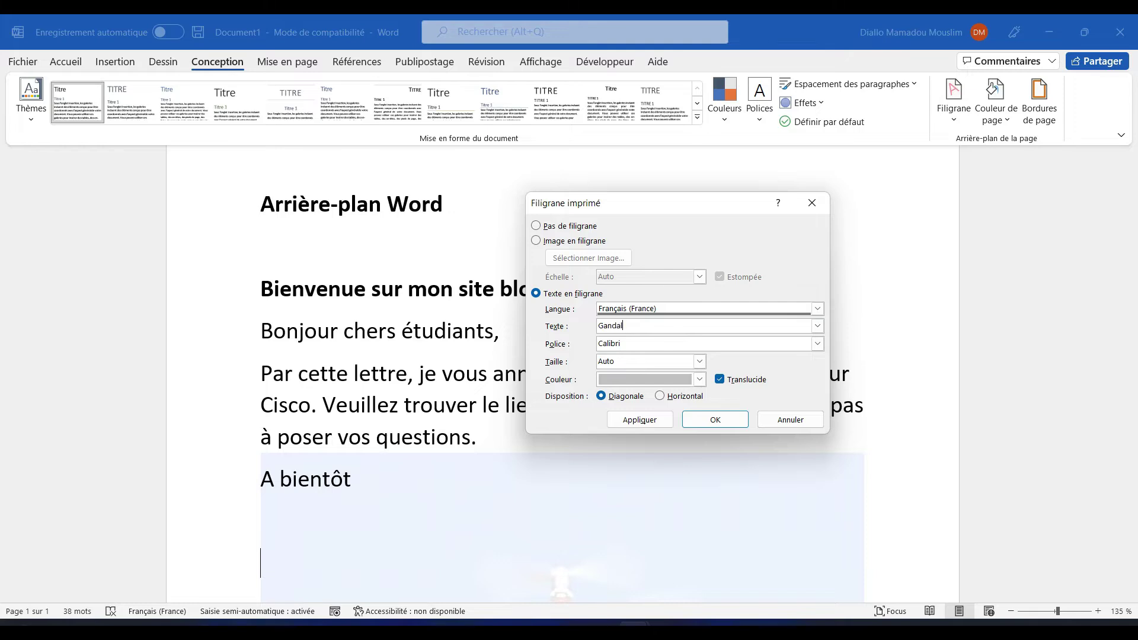
pyautogui.write('smart')
# Step: Set the font of the text watermark to Verdana
pyautogui.click(754, 339)
pyautogui.click(816, 344)
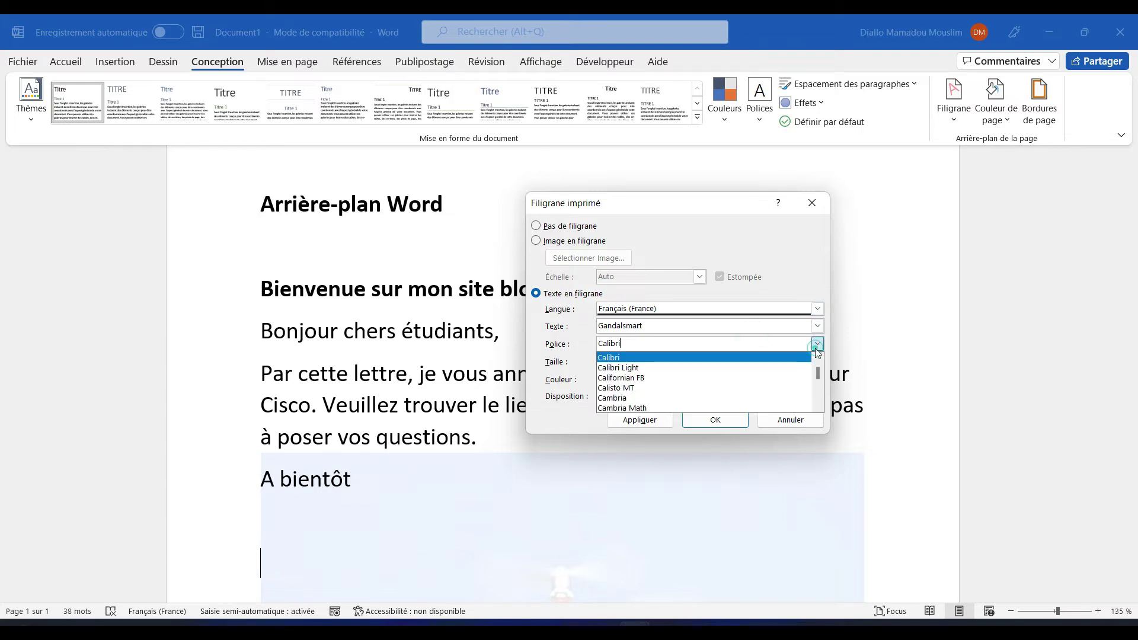
pyautogui.write('v')
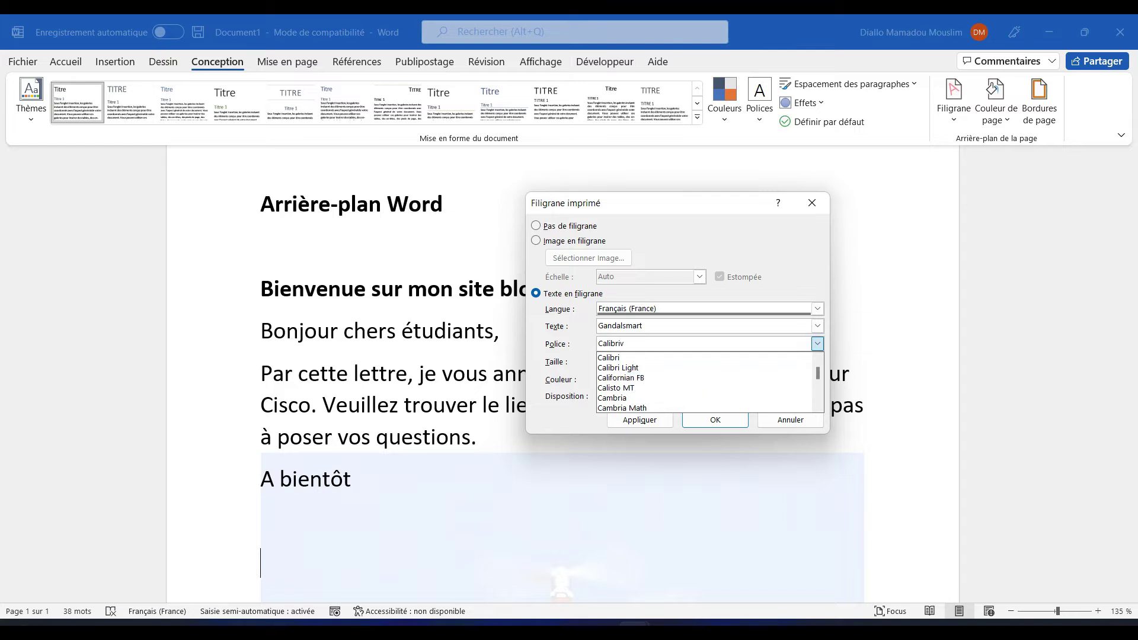
pyautogui.write('V')
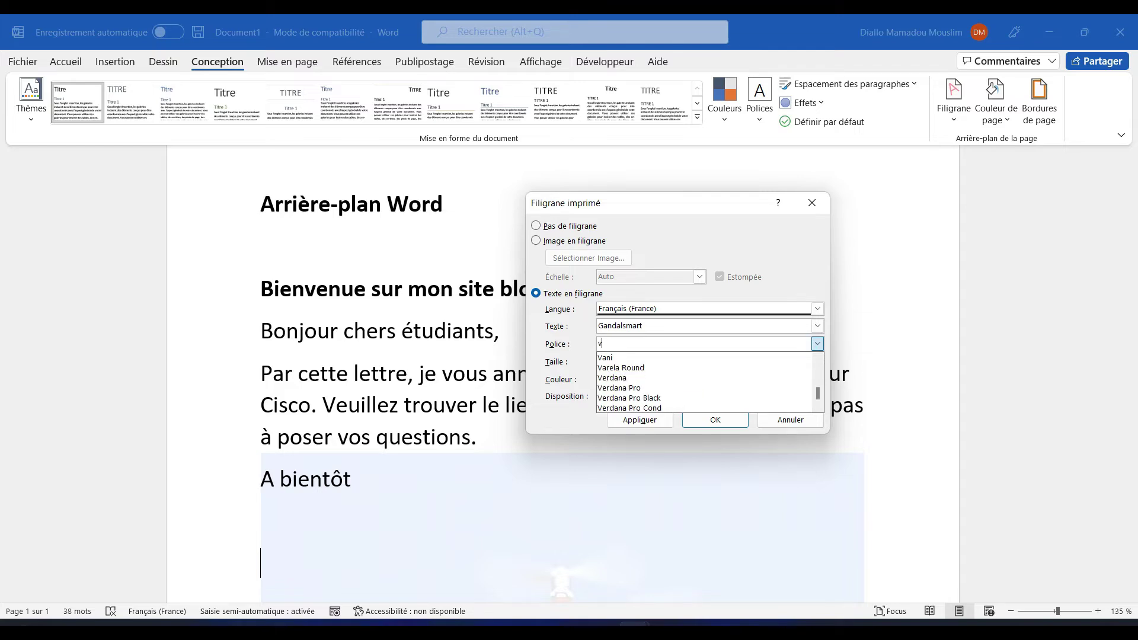
pyautogui.write('e')
pyautogui.press('Down')
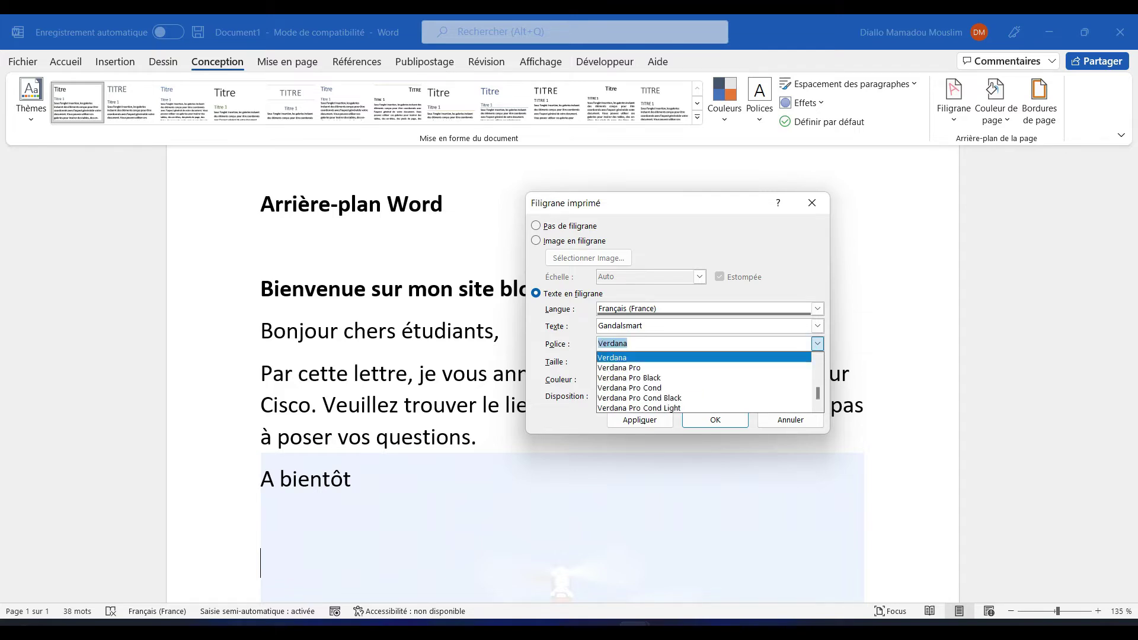
pyautogui.press('Return')
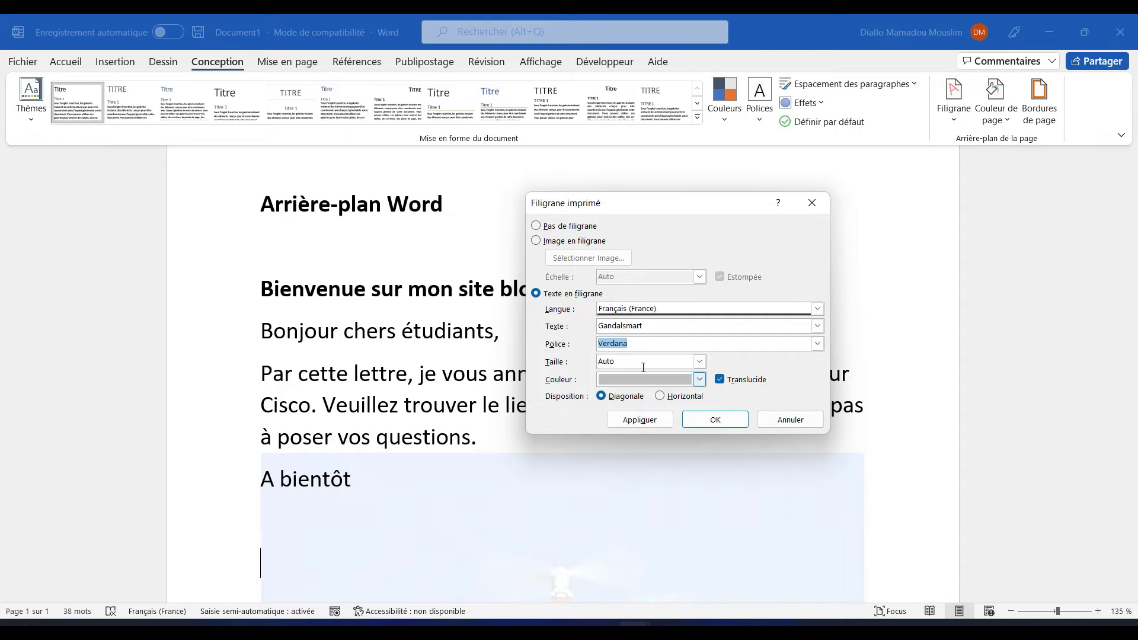
# Step: Colour the watermark text in standard blue and apply it as a translucent diagonal watermark
pyautogui.click(700, 379)
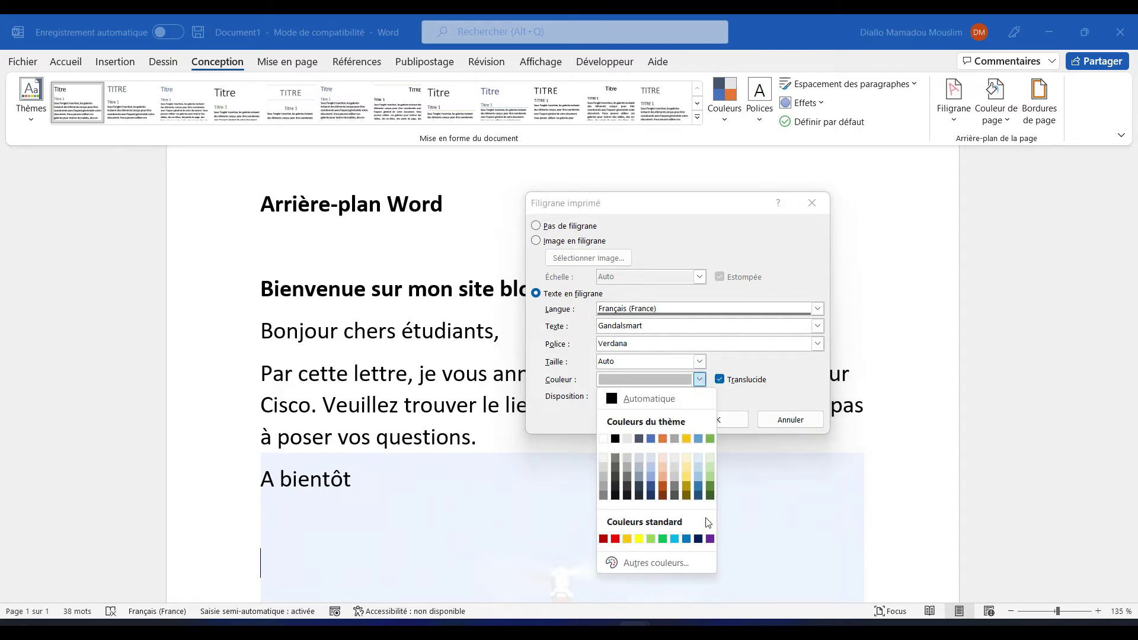
pyautogui.click(689, 538)
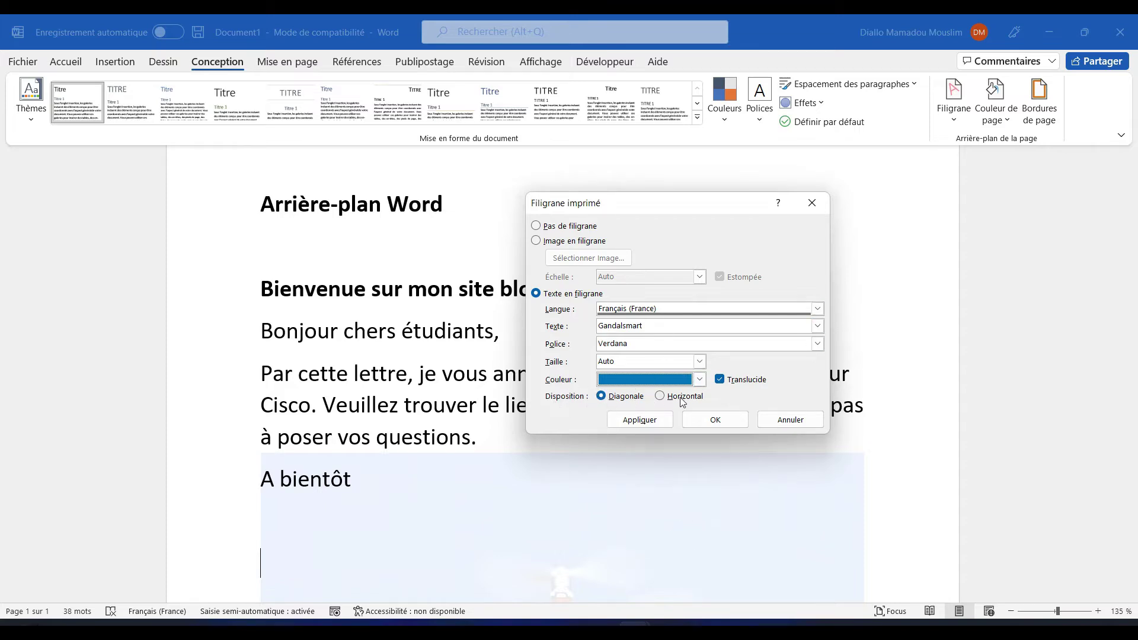
pyautogui.click(652, 422)
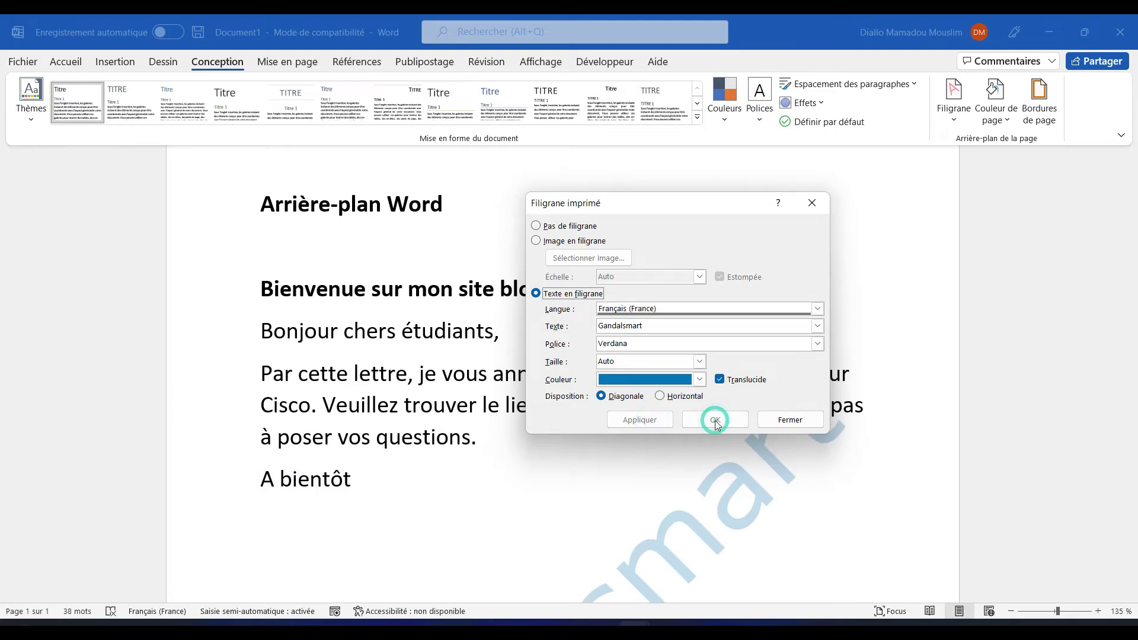
pyautogui.click(797, 420)
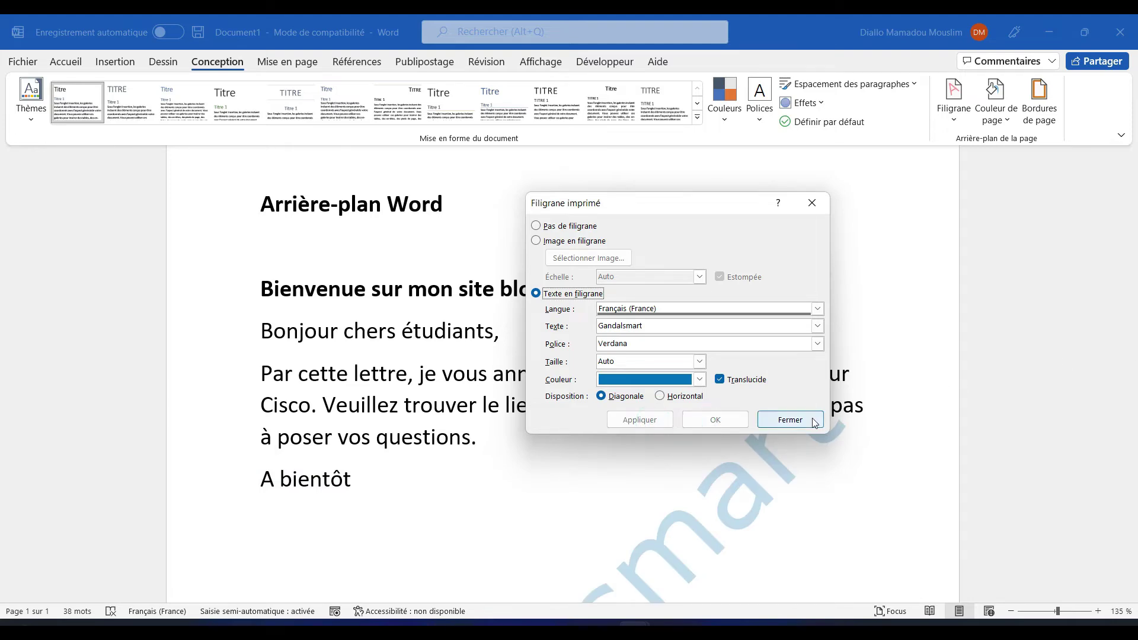
# Step: Remove the "Gandalsmart" watermark from the document
pyautogui.moveTo(1134, 293); pyautogui.dragTo(1135, 409)
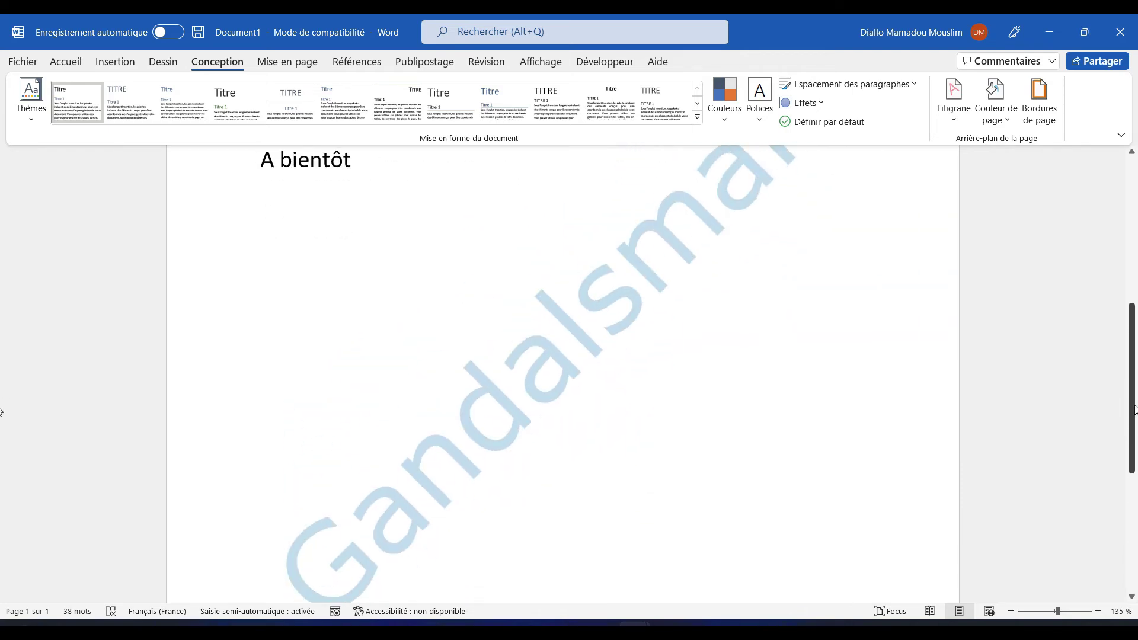
pyautogui.click(954, 119)
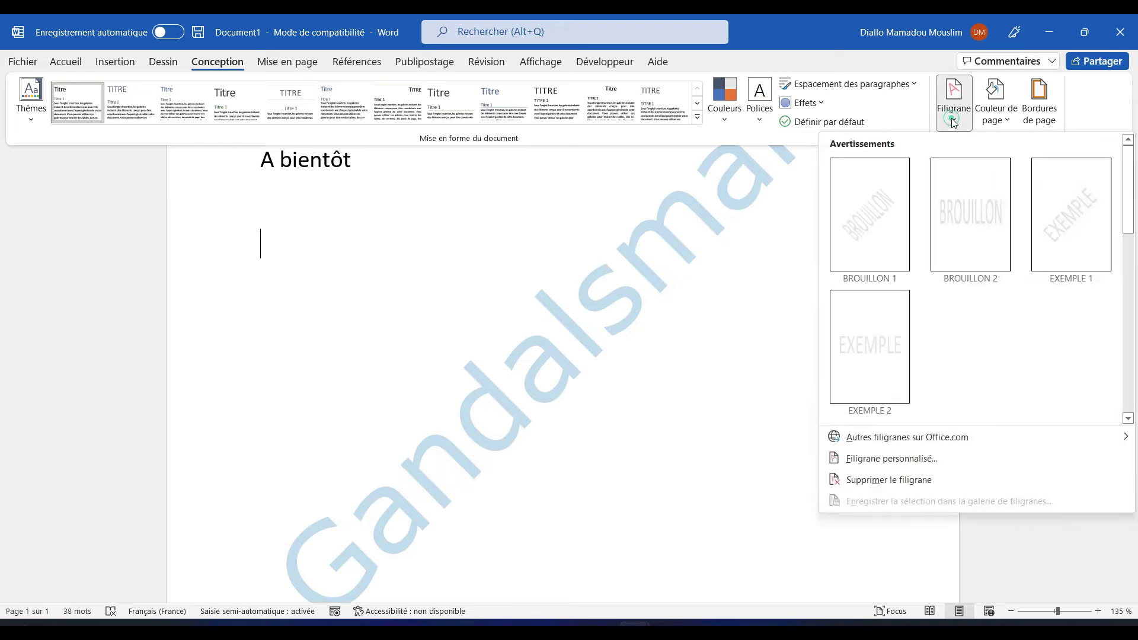
pyautogui.click(893, 479)
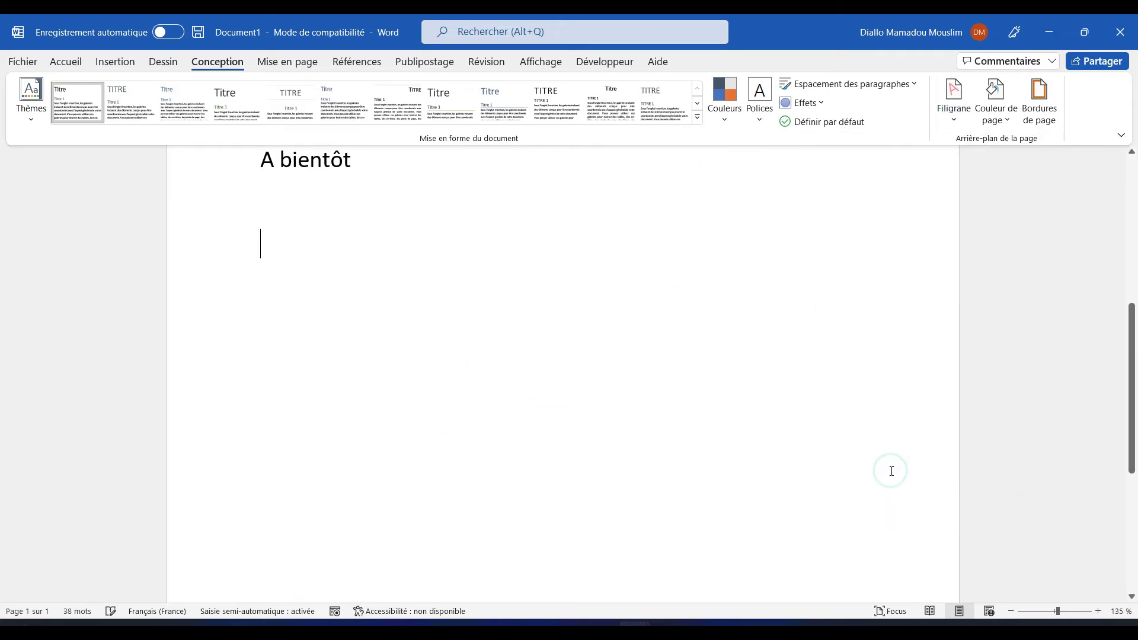
# Step: Set the page colour to the darkest shade of the theme's blue
pyautogui.moveTo(1135, 335); pyautogui.dragTo(1135, 199)
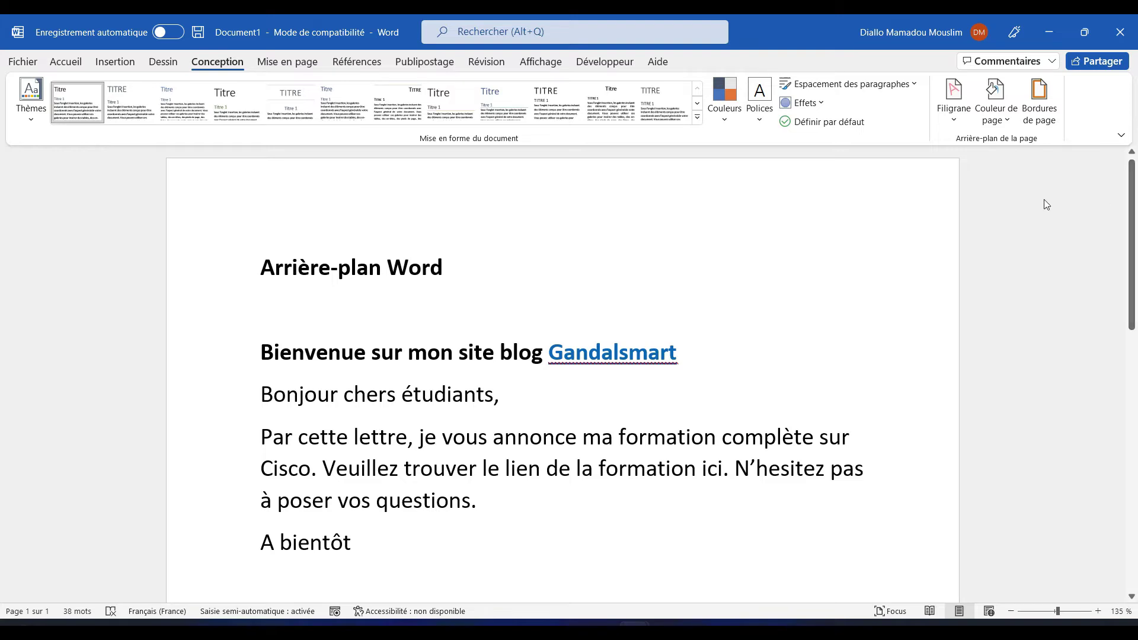
pyautogui.click(1004, 126)
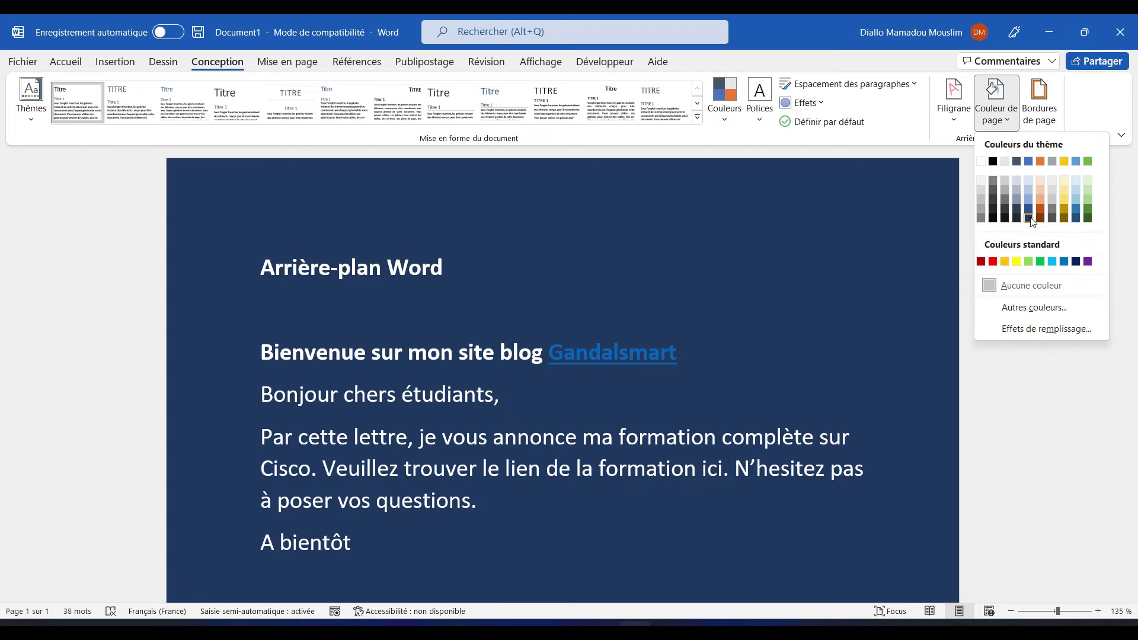
pyautogui.click(1030, 219)
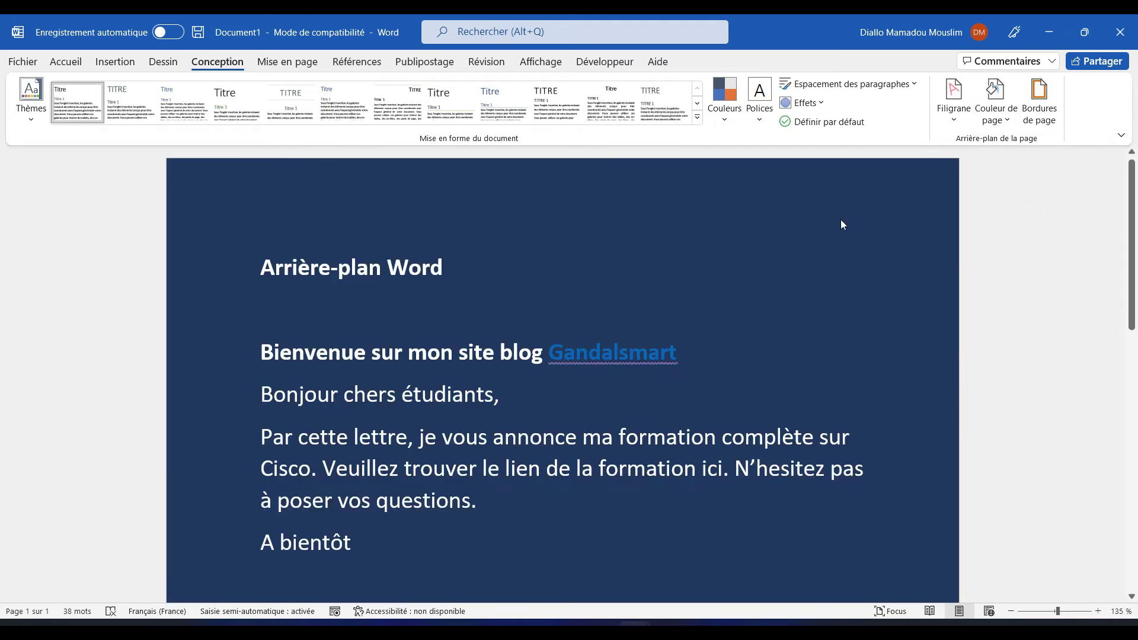
pyautogui.scroll(-5, 1135, 293)
pyautogui.scroll(6, 1135, 287)
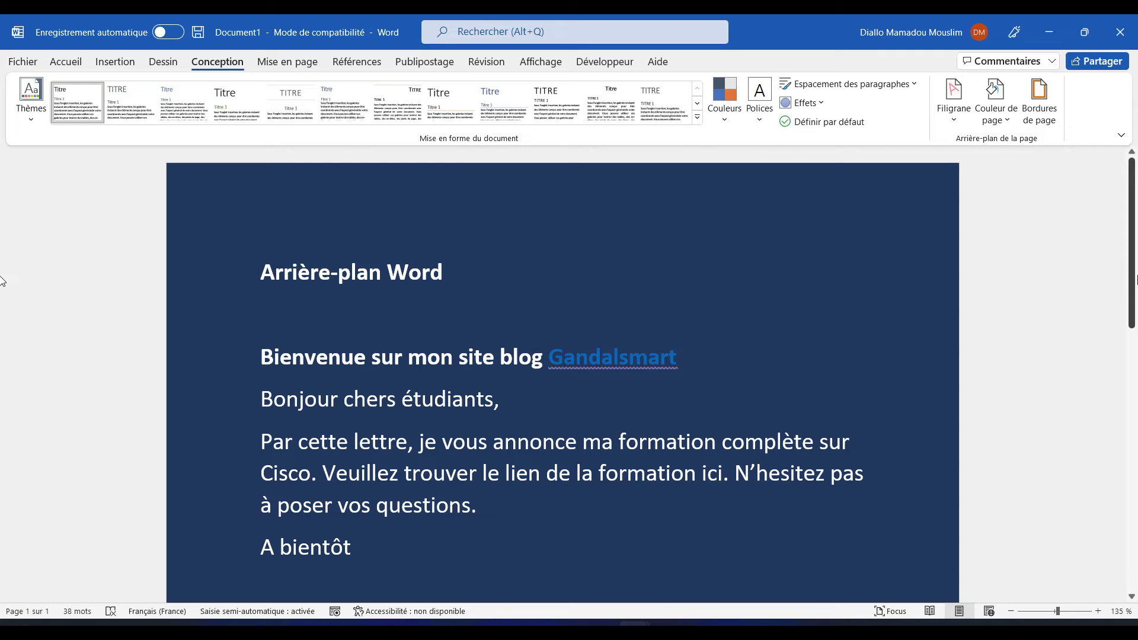
# Step: Compare the page's dark blue background in the document with its print preview
pyautogui.hotkey('ctrl', 'p')
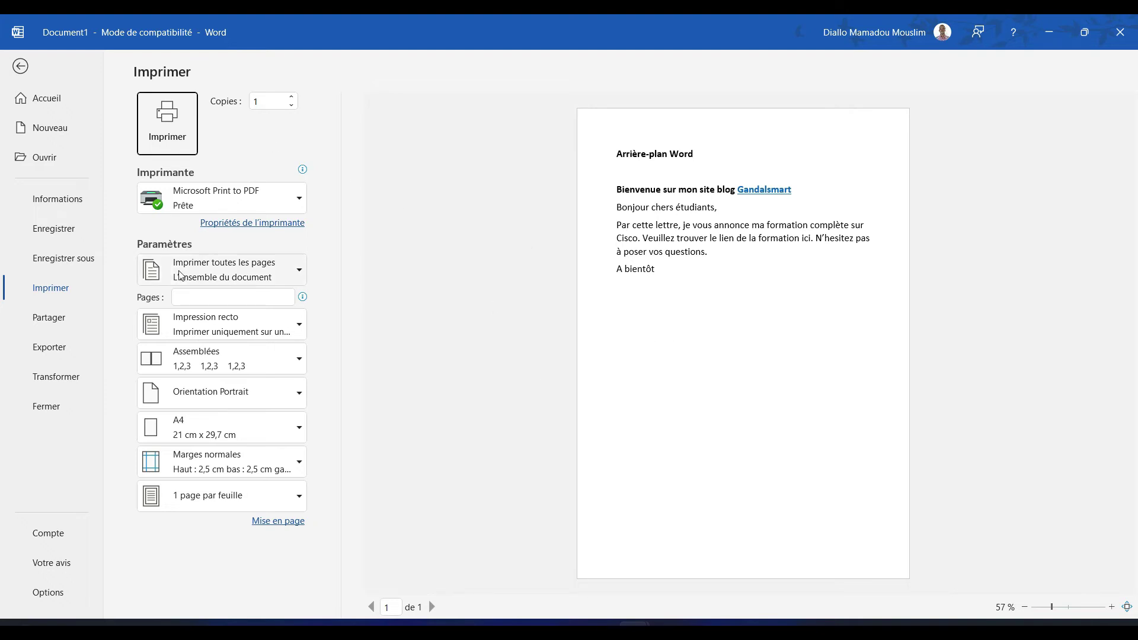
pyautogui.click(23, 67)
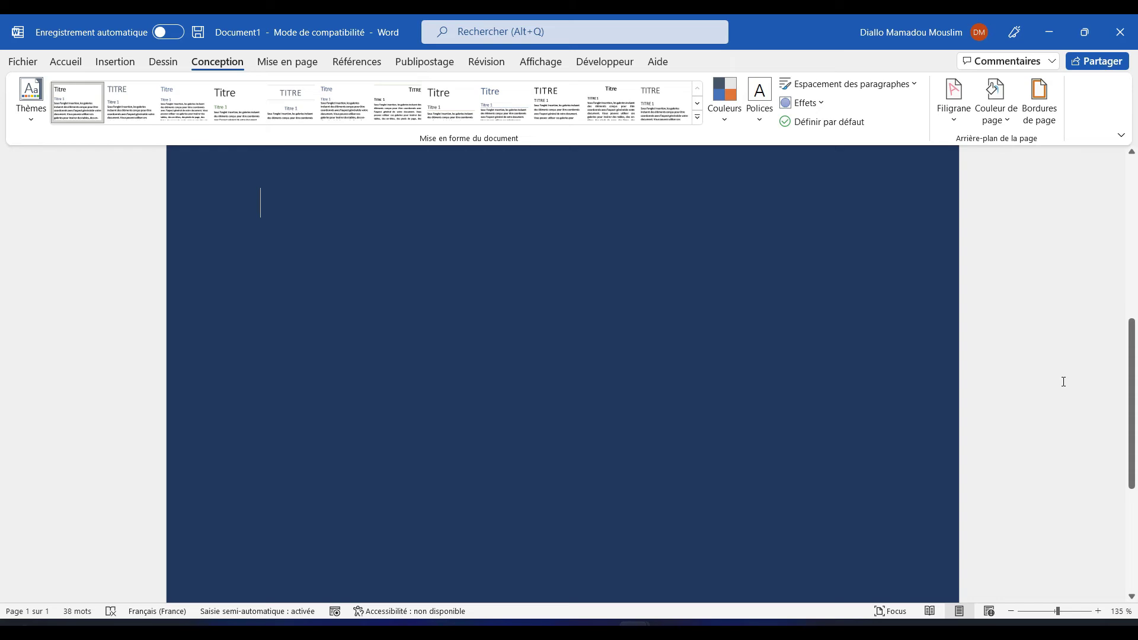
pyautogui.moveTo(1129, 385); pyautogui.dragTo(1135, 169)
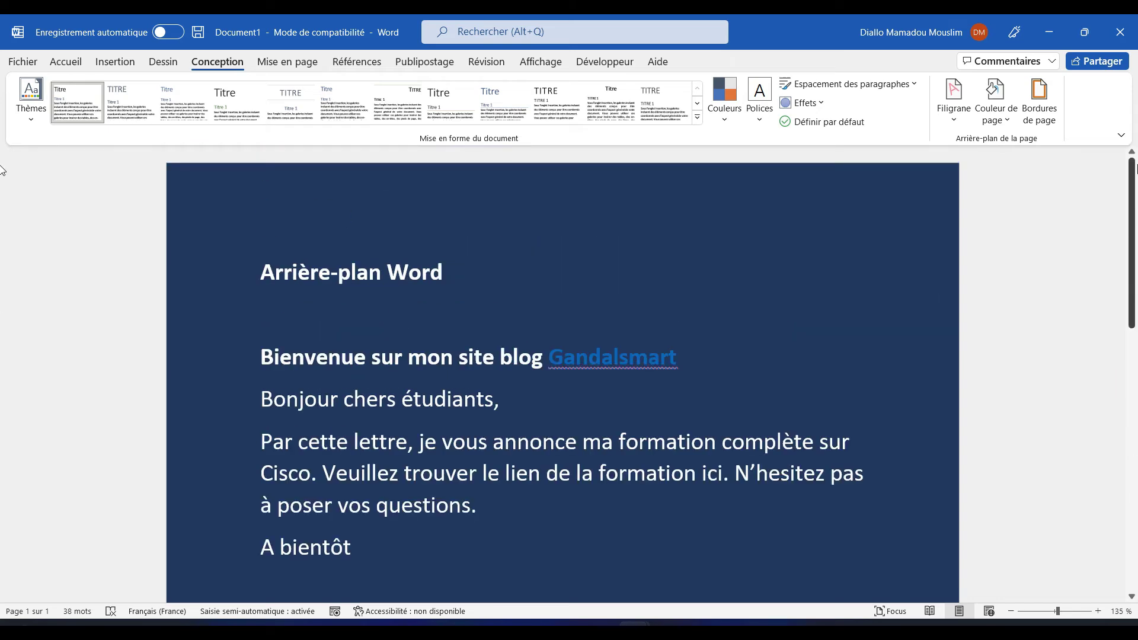
pyautogui.scroll(-3, 1135, 261)
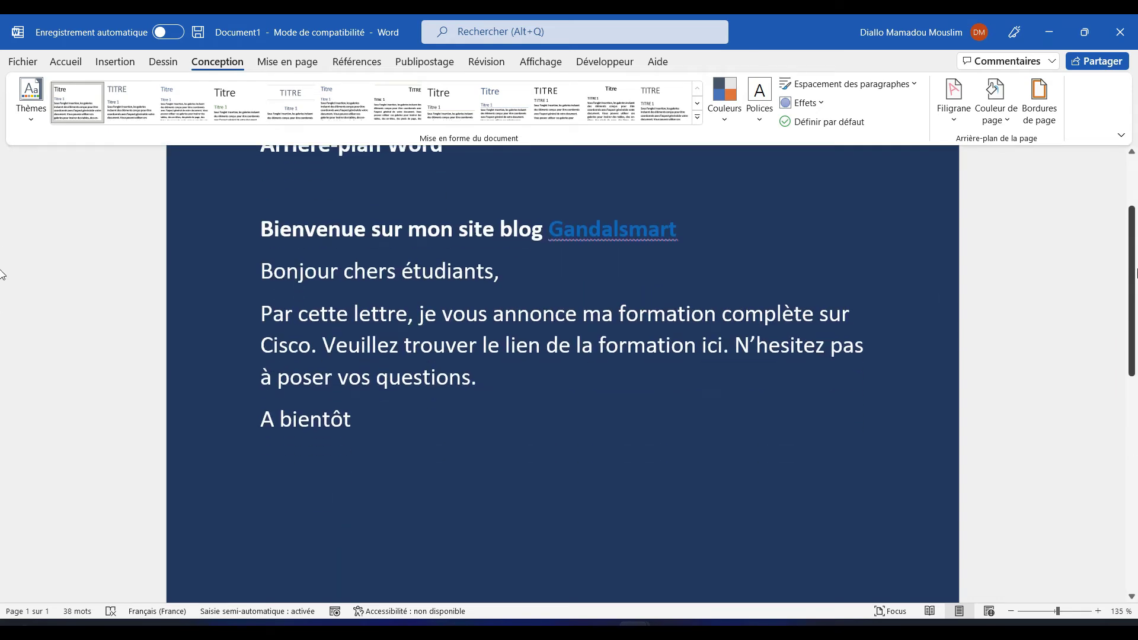
pyautogui.hotkey('ctrl', 'p')
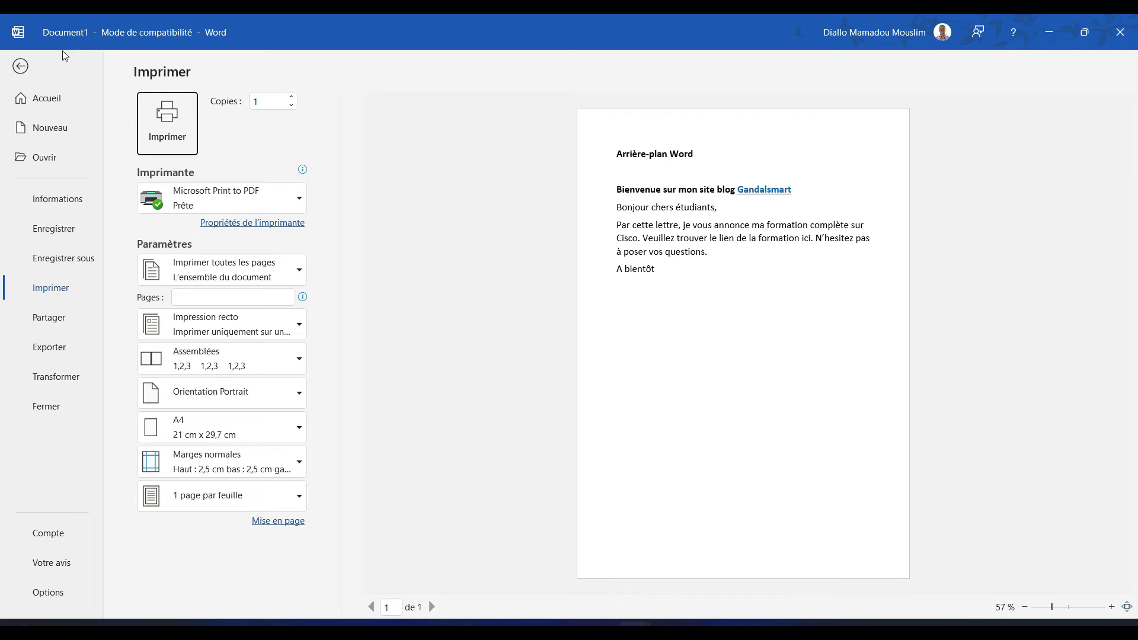
pyautogui.click(21, 66)
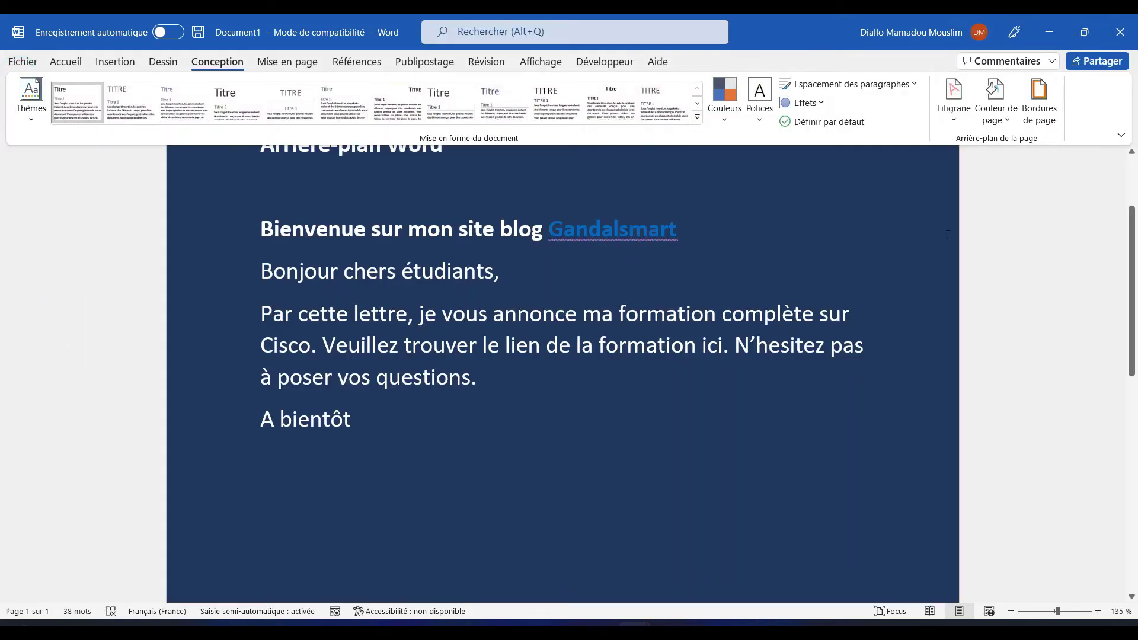
# Step: Fill the page background with a one-colour (Unicolore) dark blue horizontal gradient, using the first variant
pyautogui.click(1011, 125)
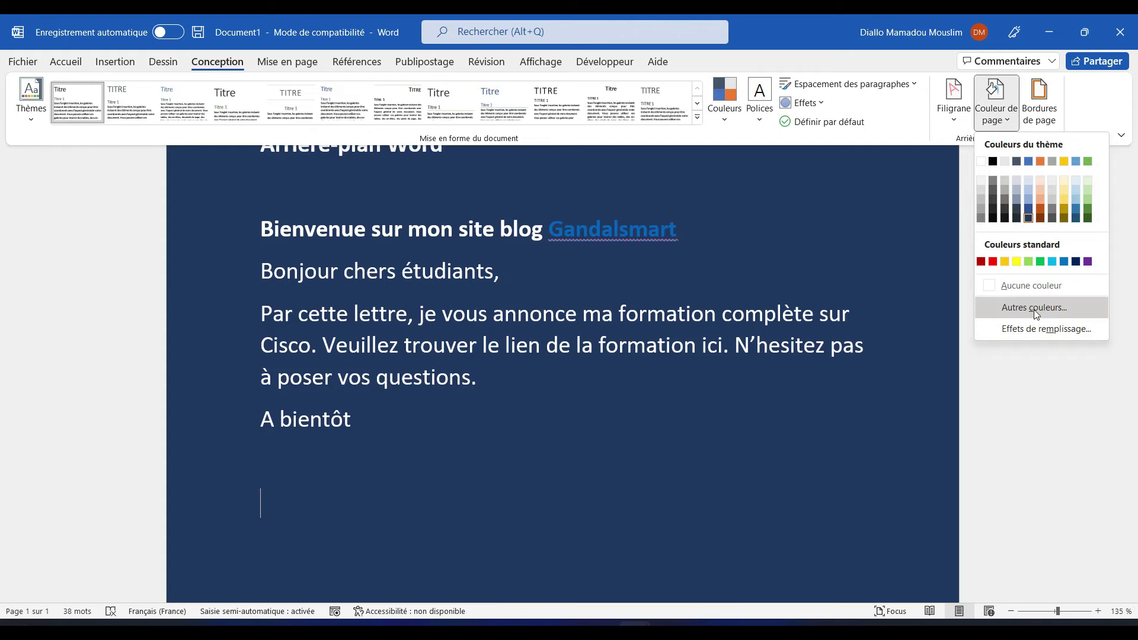
pyautogui.click(1027, 328)
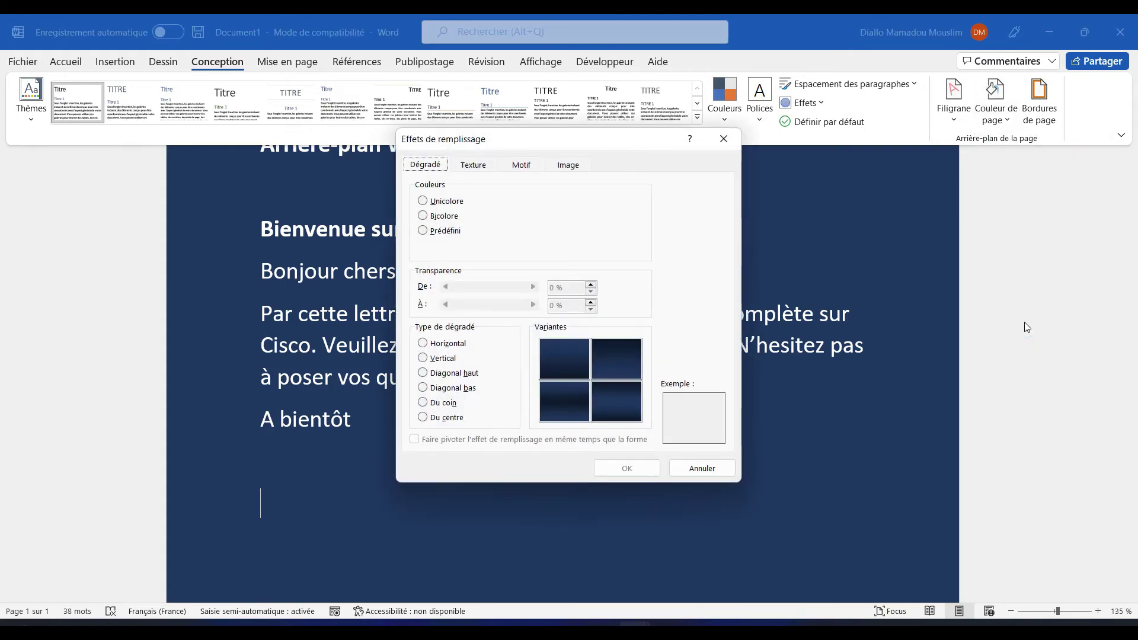
pyautogui.click(570, 364)
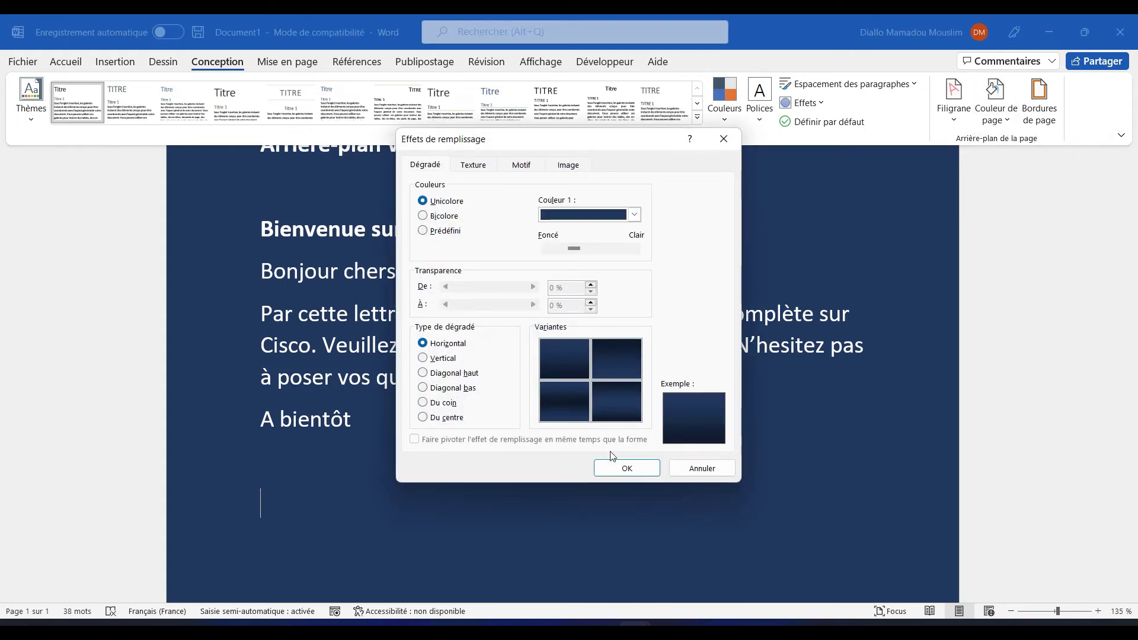
pyautogui.click(619, 470)
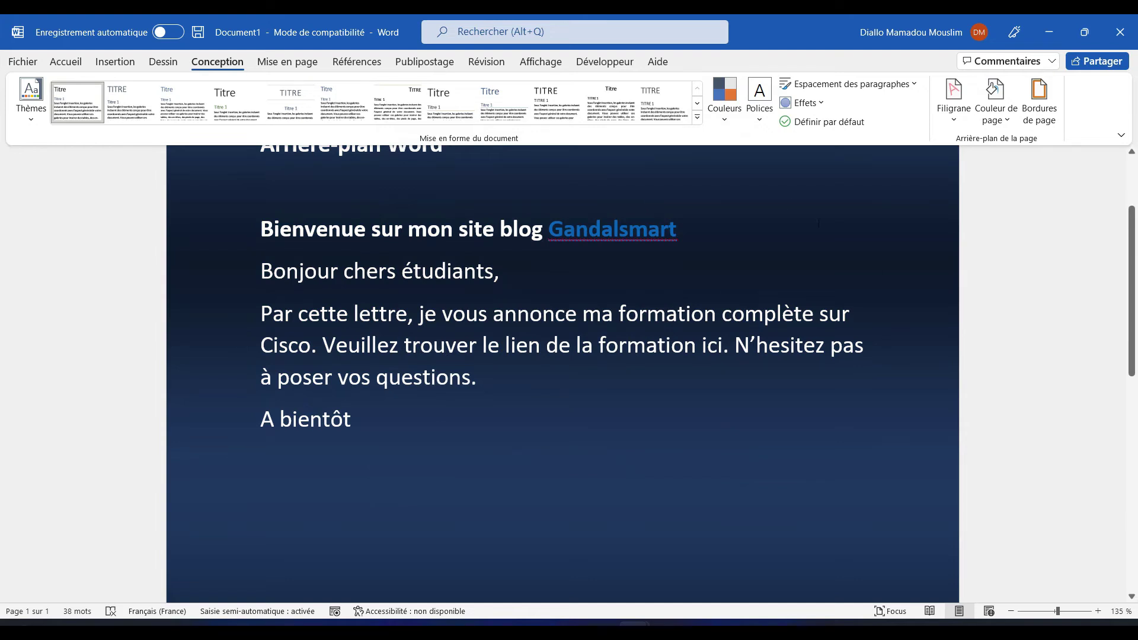
# Step: Apply the style set with a centred bold title and justified body text to the document
pyautogui.click(724, 103)
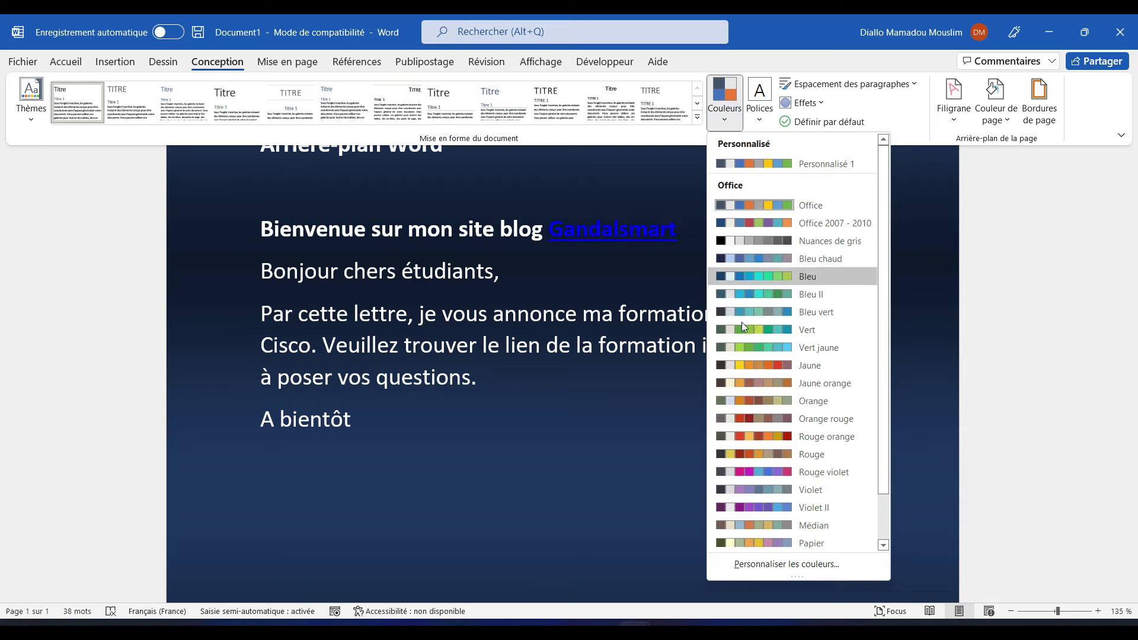
pyautogui.click(591, 342)
pyautogui.click(614, 98)
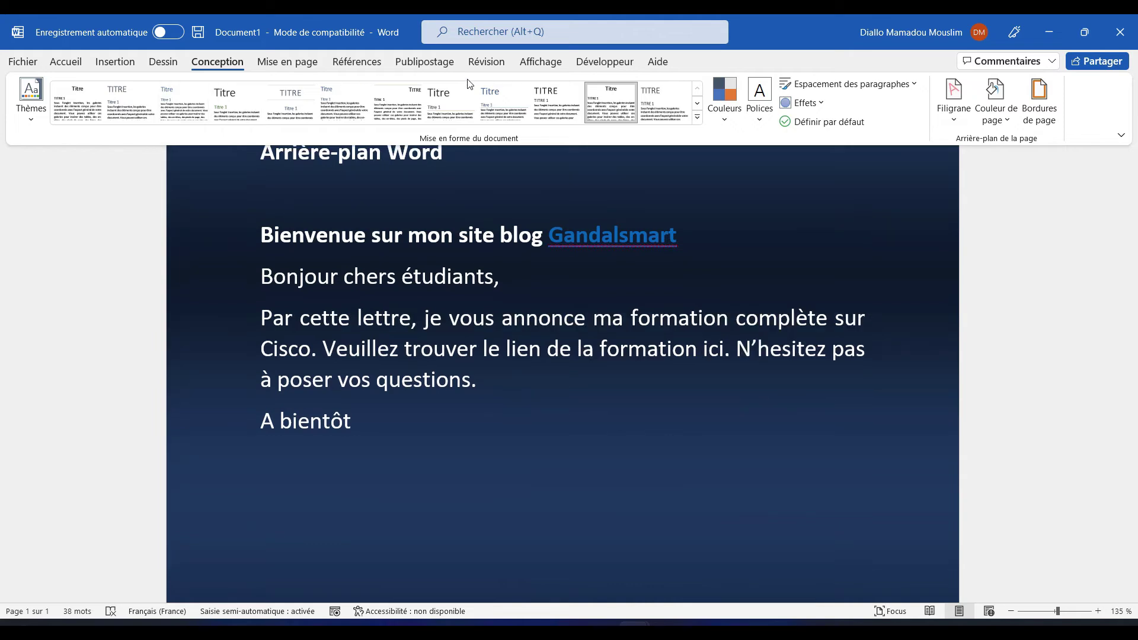
# Step: Add custom single-line page borders on all four sides of the whole document, selecting a width of 2 ¼ pt
pyautogui.click(1047, 125)
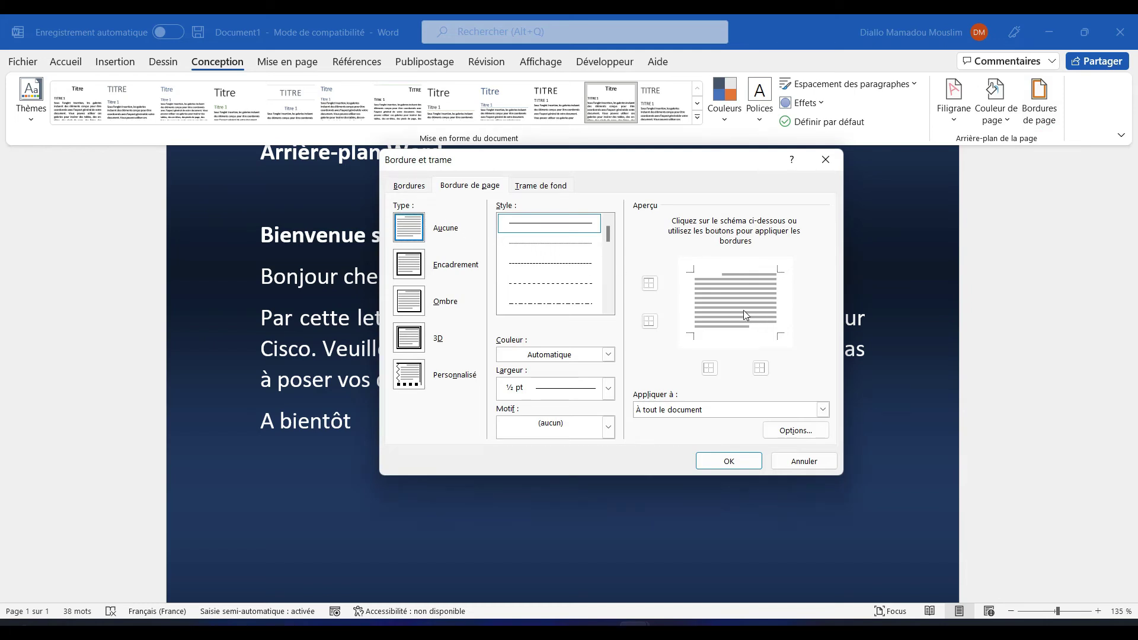
pyautogui.click(696, 303)
pyautogui.click(777, 302)
pyautogui.click(739, 273)
pyautogui.click(745, 339)
pyautogui.click(736, 332)
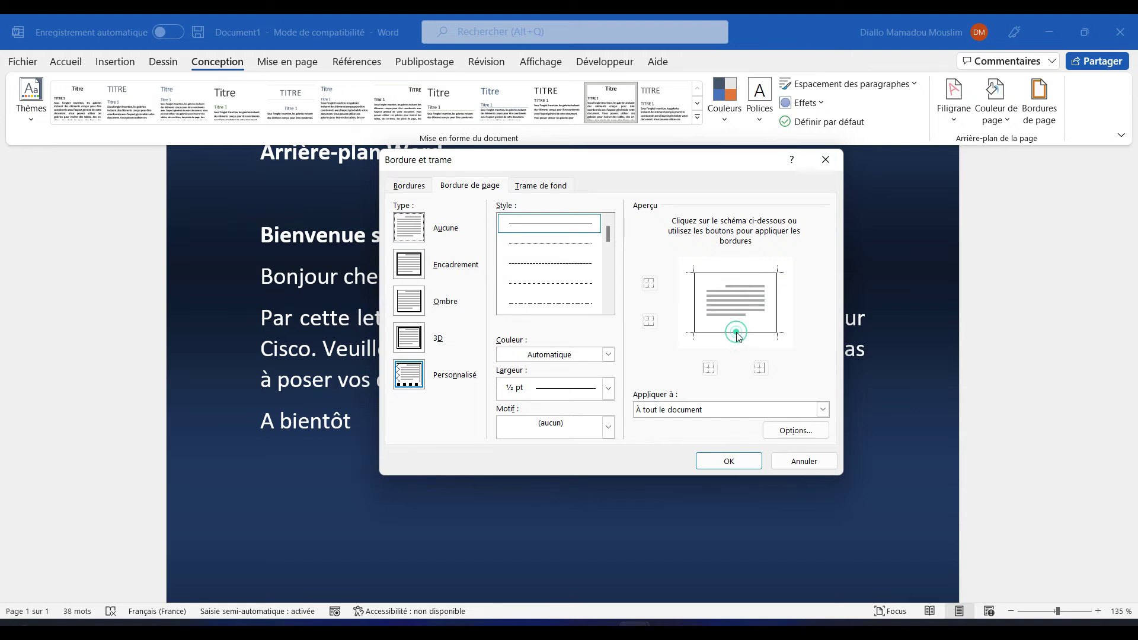
pyautogui.click(608, 388)
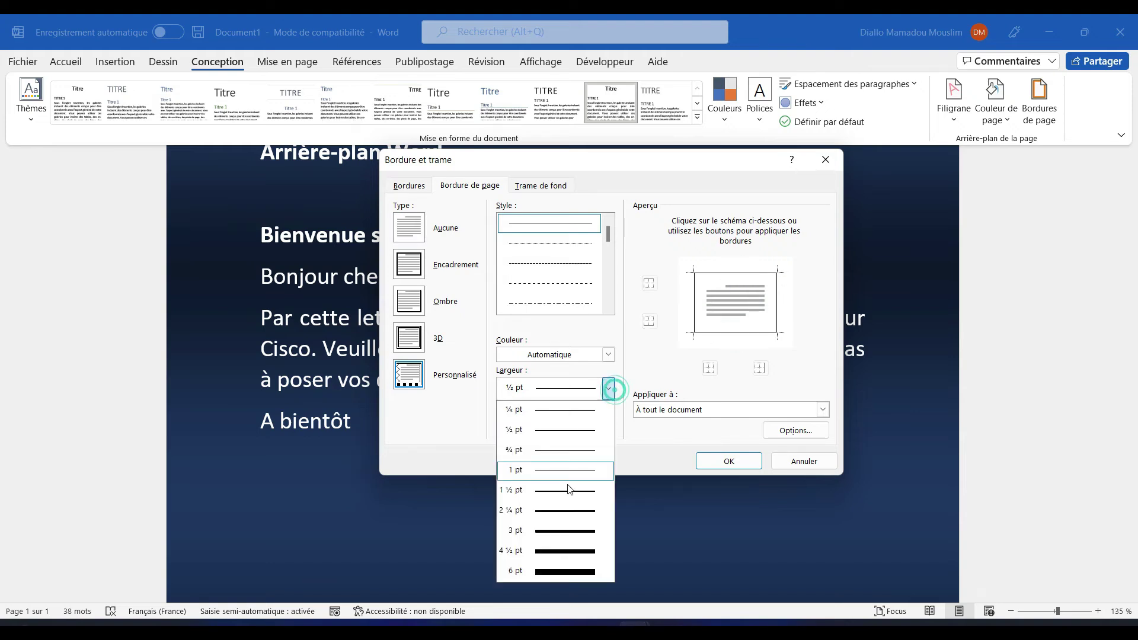
pyautogui.click(565, 510)
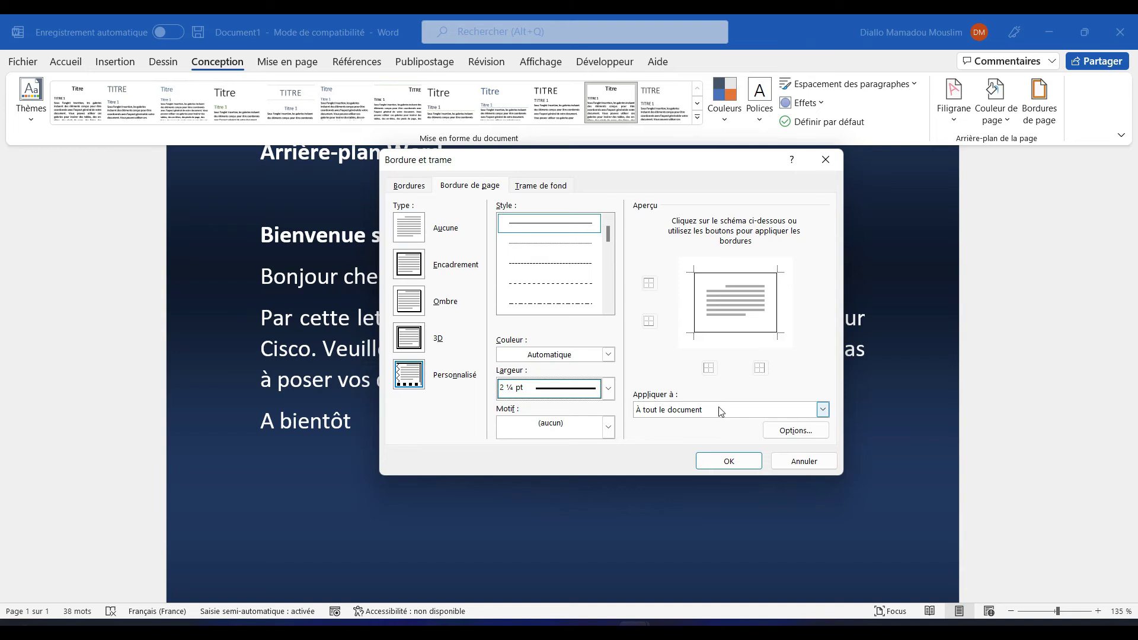
pyautogui.click(717, 461)
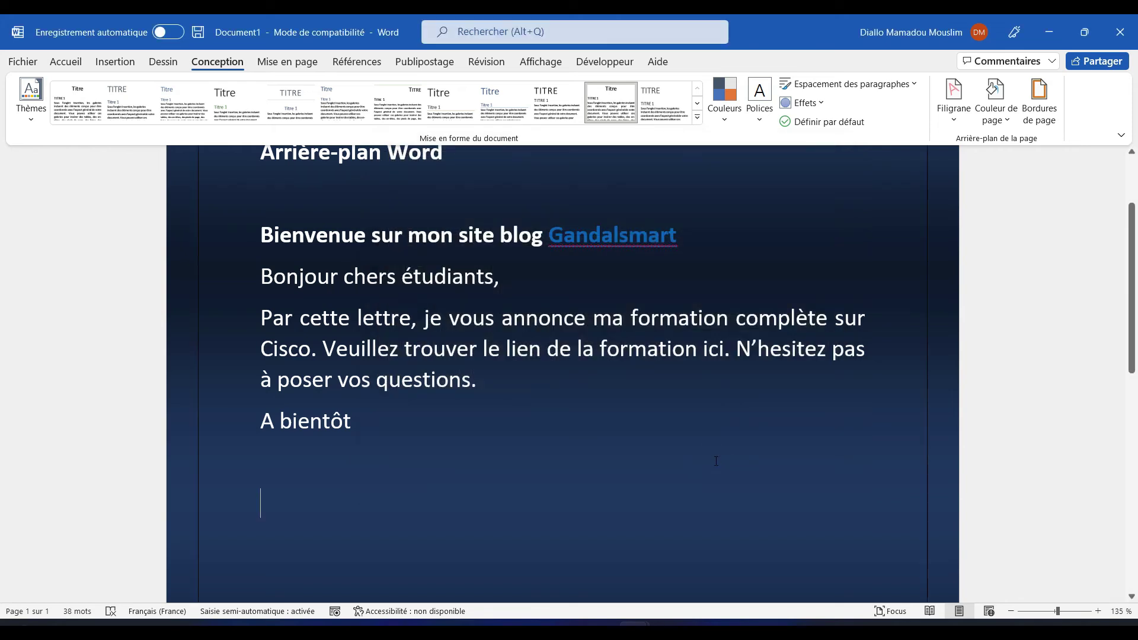
# Step: Remove the gradient page background by setting the page to no colour
pyautogui.click(1002, 119)
pyautogui.click(1016, 285)
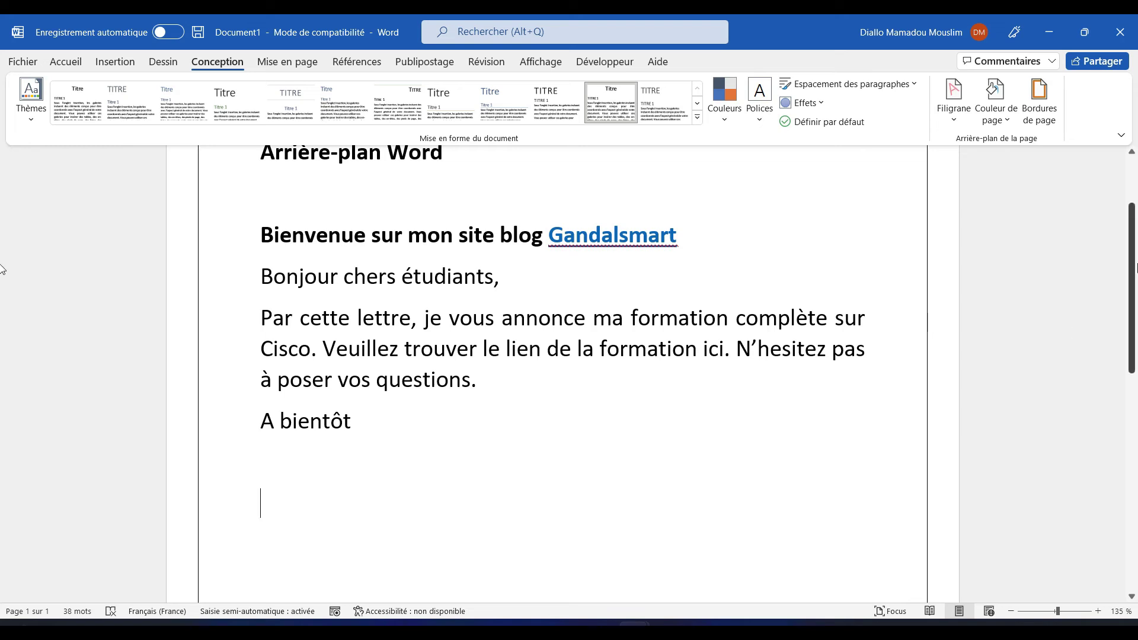
pyautogui.click(1039, 613)
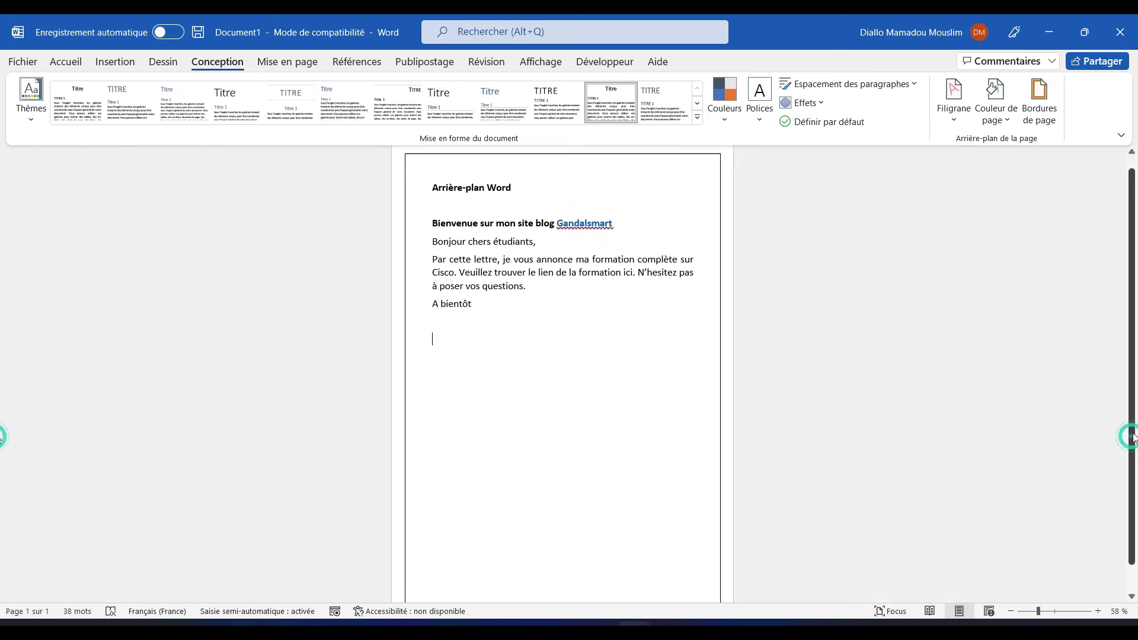
# Step: Apply the palm-tree art pattern as a box page border around the whole document
pyautogui.click(1054, 118)
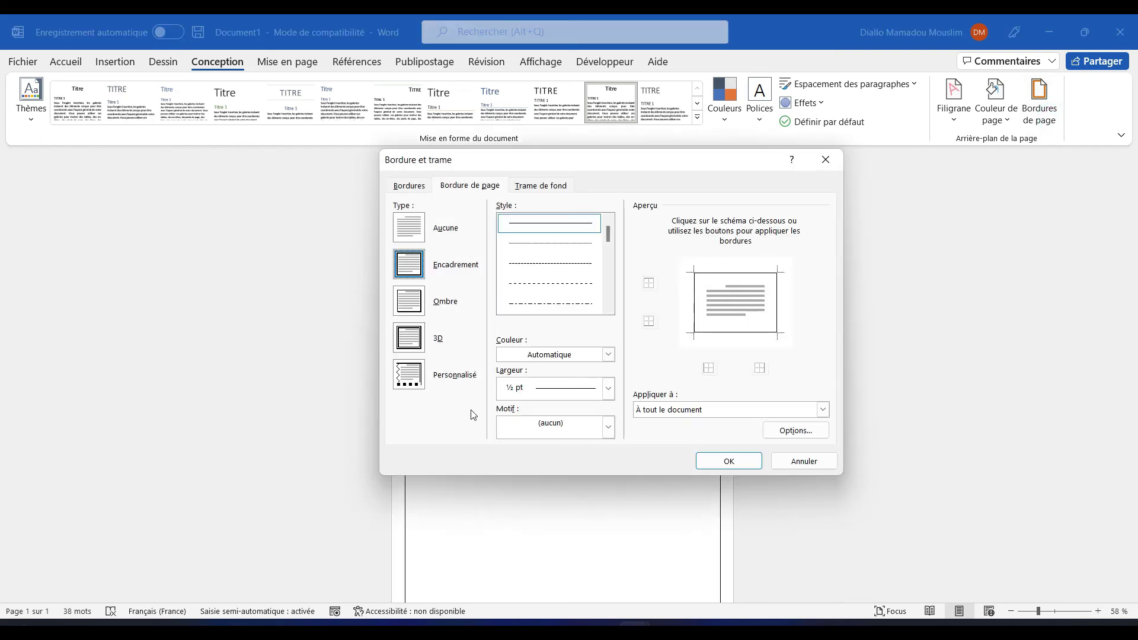
pyautogui.click(608, 429)
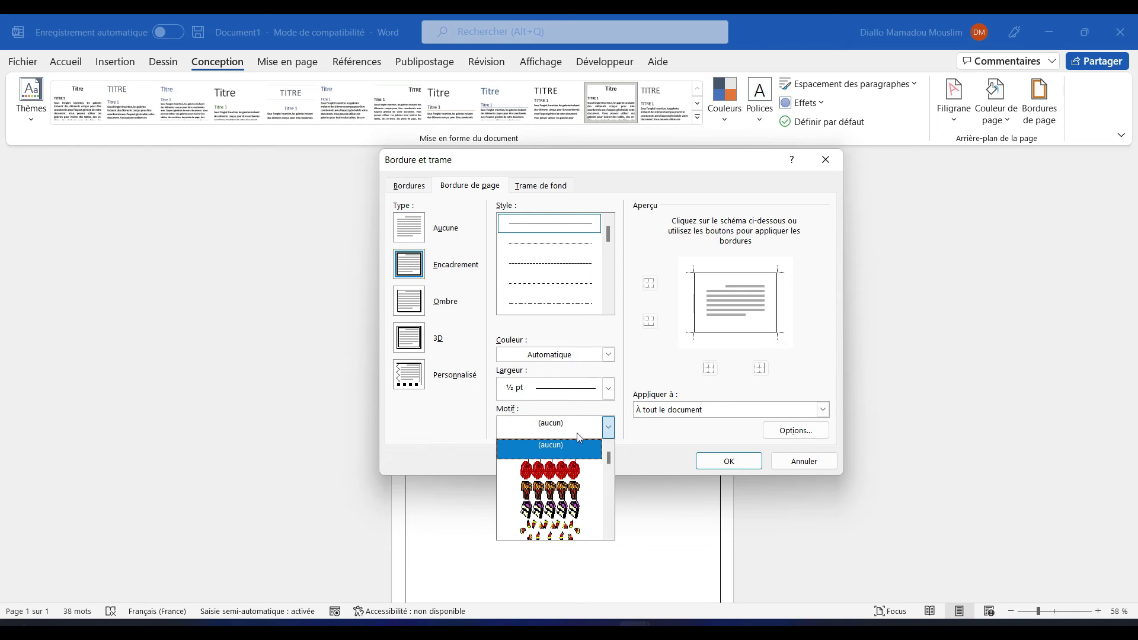
pyautogui.moveTo(612, 466)
pyautogui.mouseDown()
pyautogui.moveTo(611, 531)
pyautogui.moveTo(603, 464)
pyautogui.mouseUp()
pyautogui.click(573, 468)
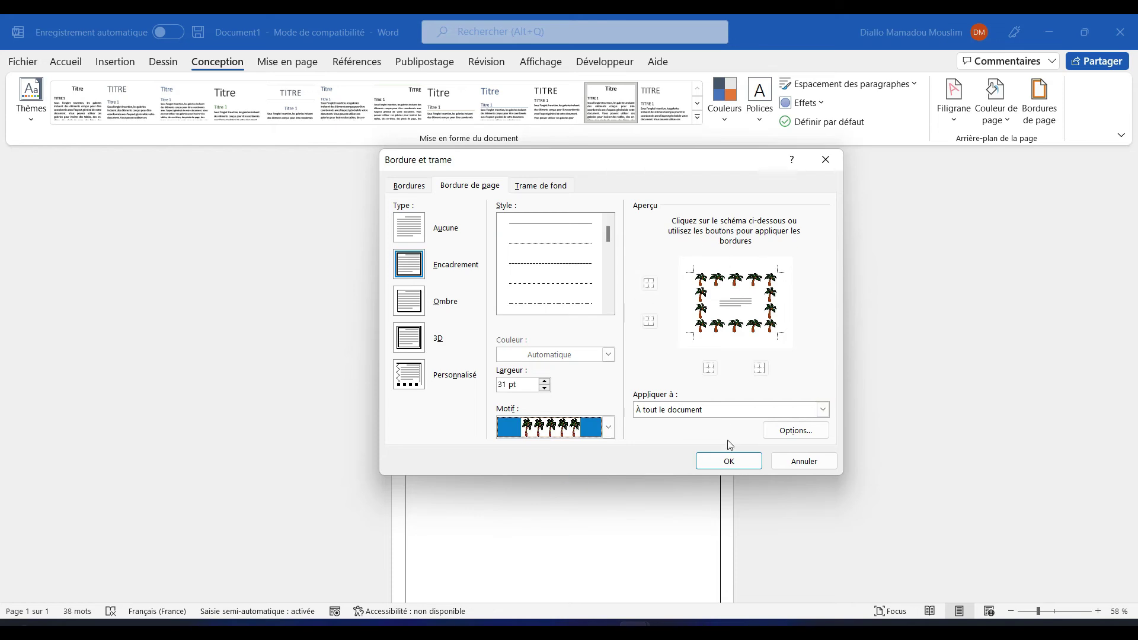
pyautogui.click(729, 461)
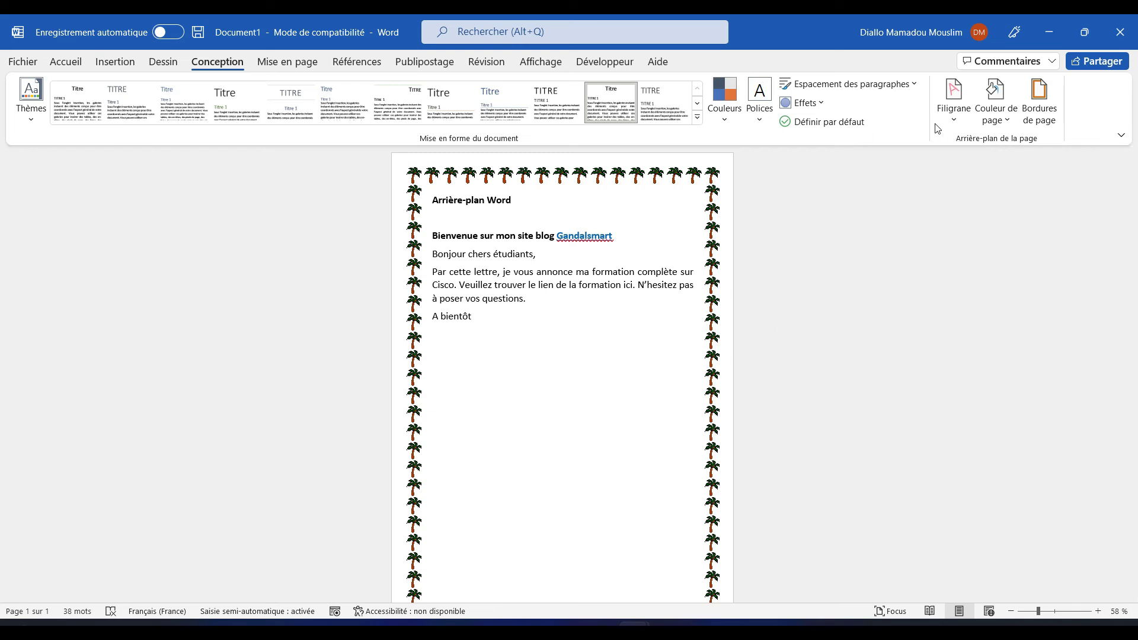
# Step: Reduce the width of the palm-tree page border to 8 pt
pyautogui.click(1043, 128)
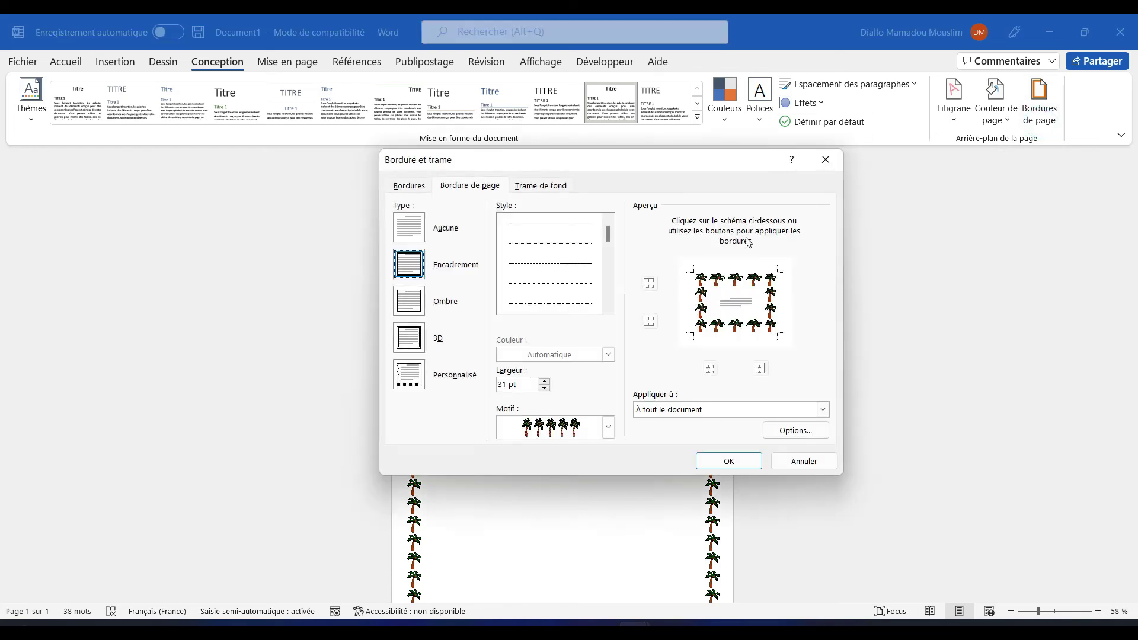
pyautogui.click(545, 389)
pyautogui.click(545, 389)
pyautogui.click(544, 389)
pyautogui.click(545, 389)
pyautogui.click(545, 389)
pyautogui.click(544, 388)
pyautogui.click(545, 388)
pyautogui.click(545, 389)
pyautogui.click(545, 389)
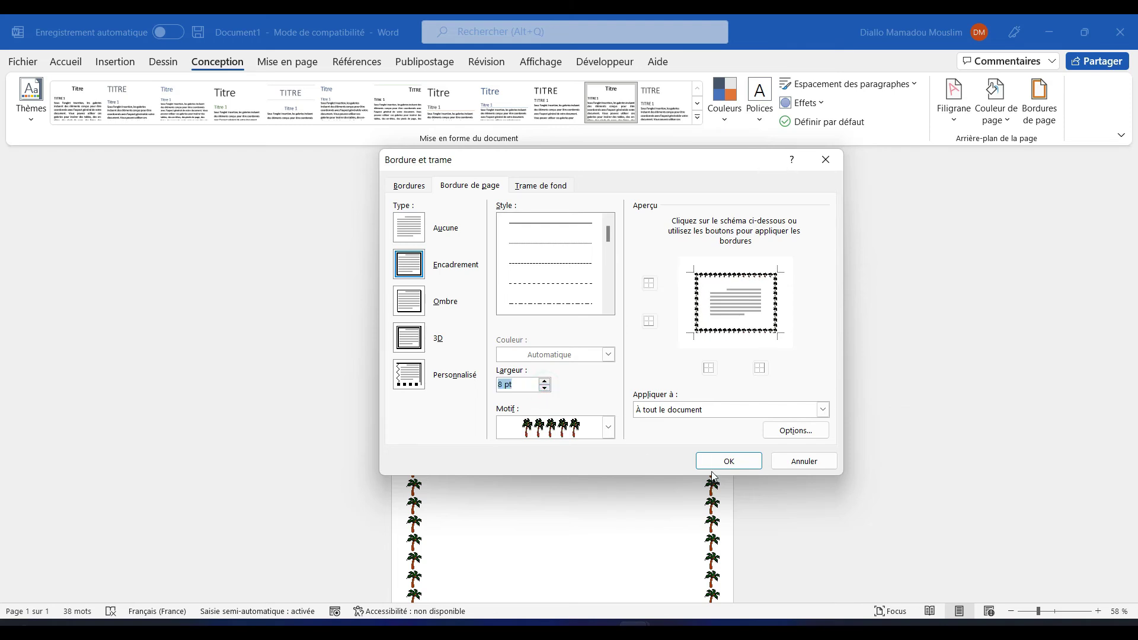
pyautogui.click(714, 464)
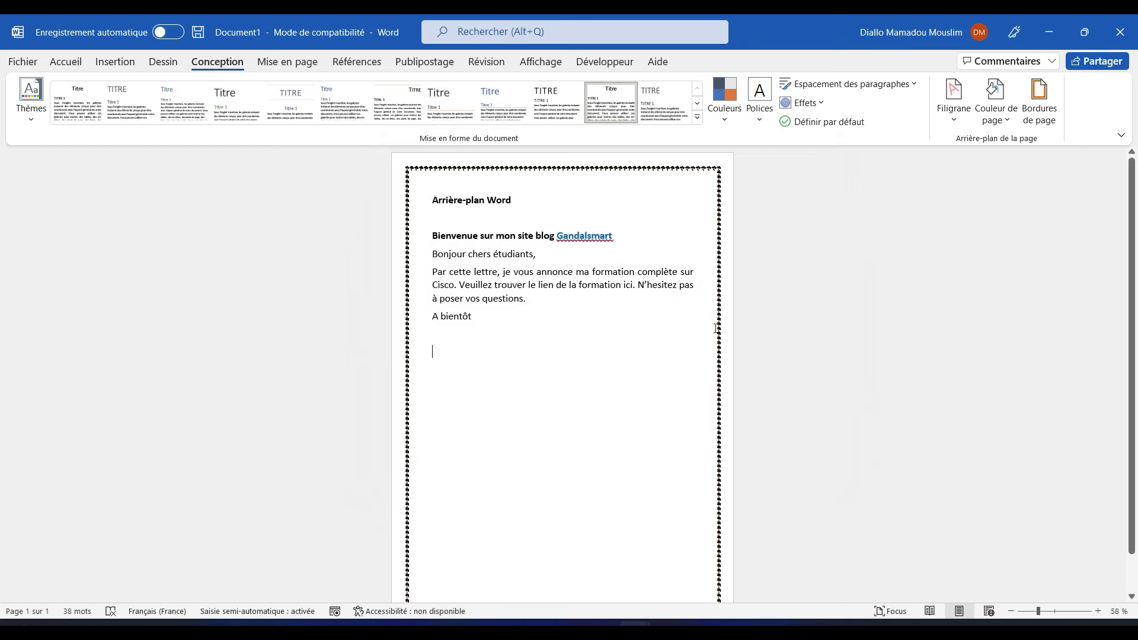
# Step: Change the page border's art pattern to the green fir trees for the whole document
pyautogui.click(1039, 101)
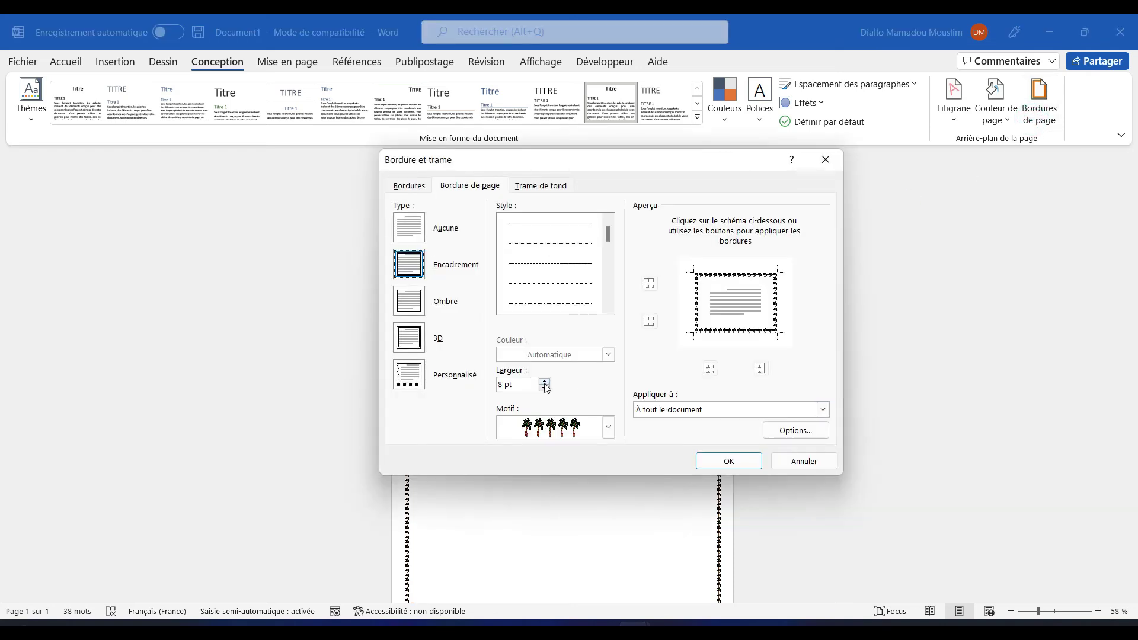
pyautogui.click(545, 382)
pyautogui.click(608, 428)
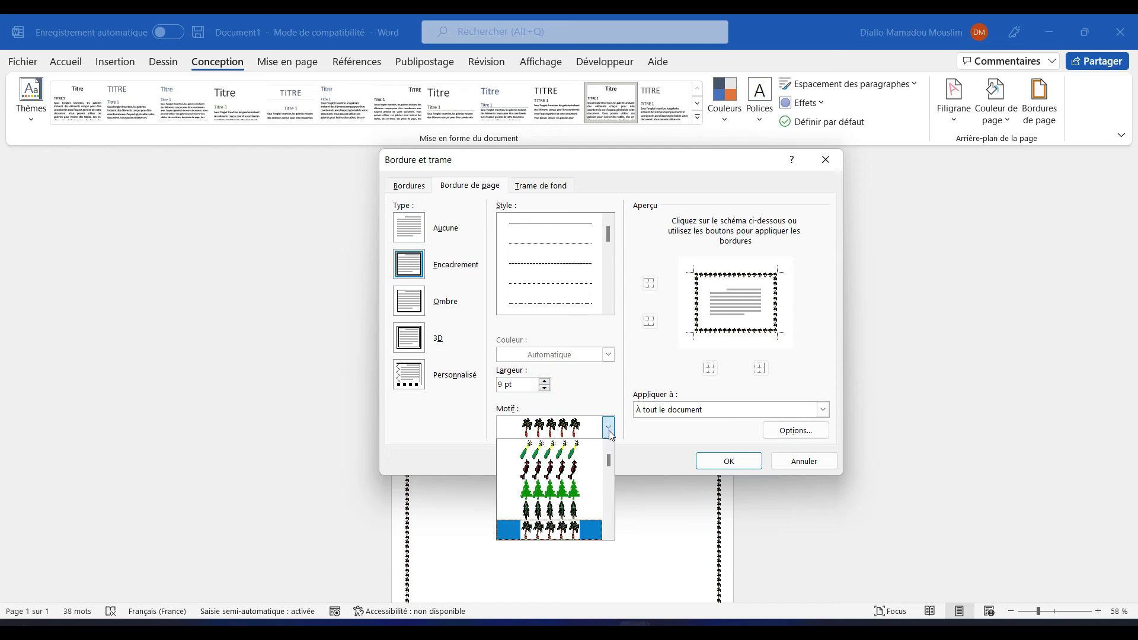
pyautogui.click(578, 489)
pyautogui.click(726, 461)
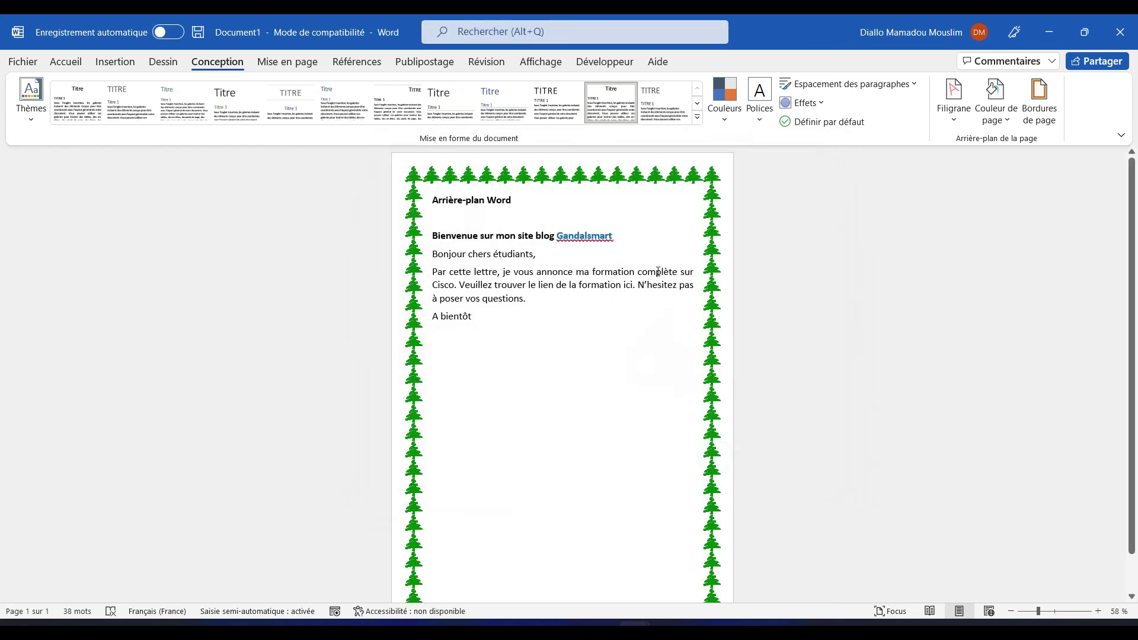
# Step: Try the 3D border type on the fir-tree page border
pyautogui.click(1040, 102)
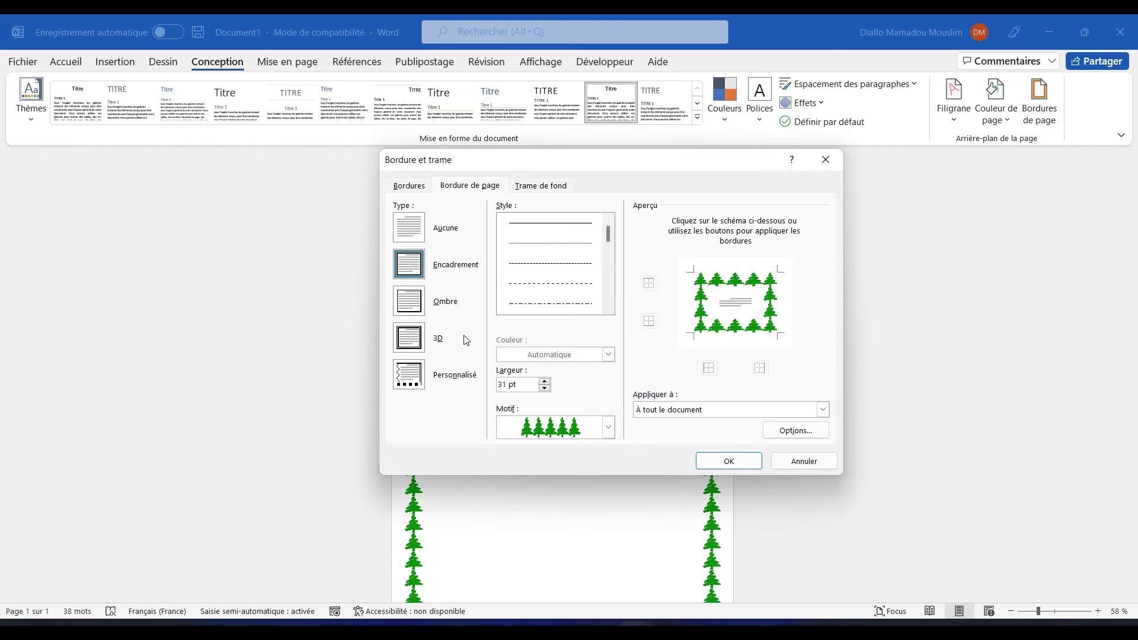
pyautogui.click(410, 342)
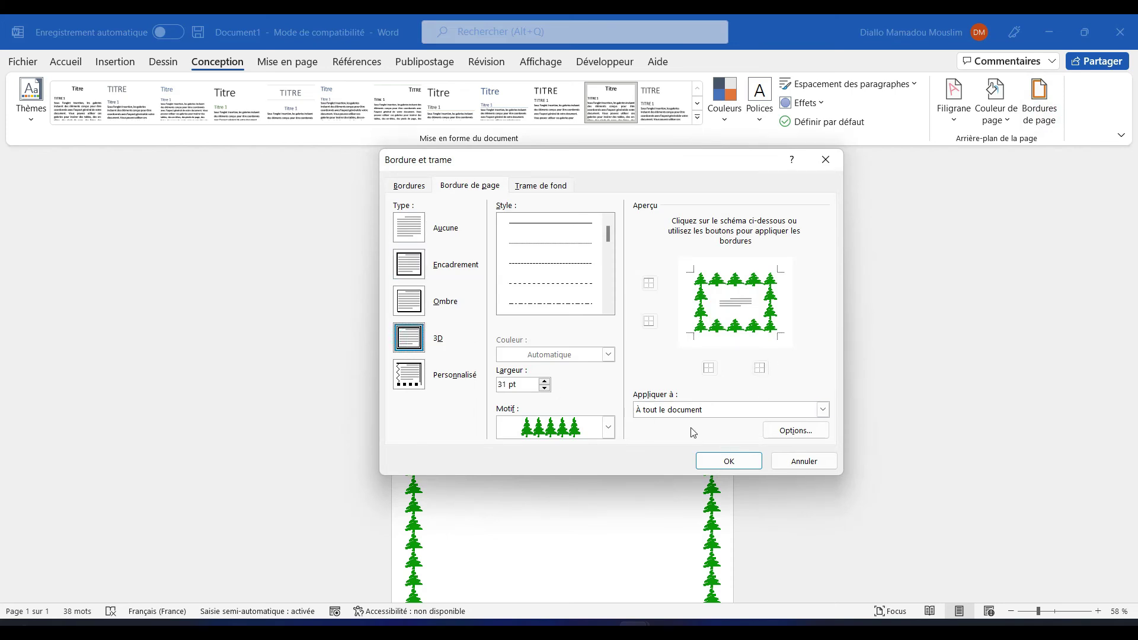
pyautogui.click(724, 460)
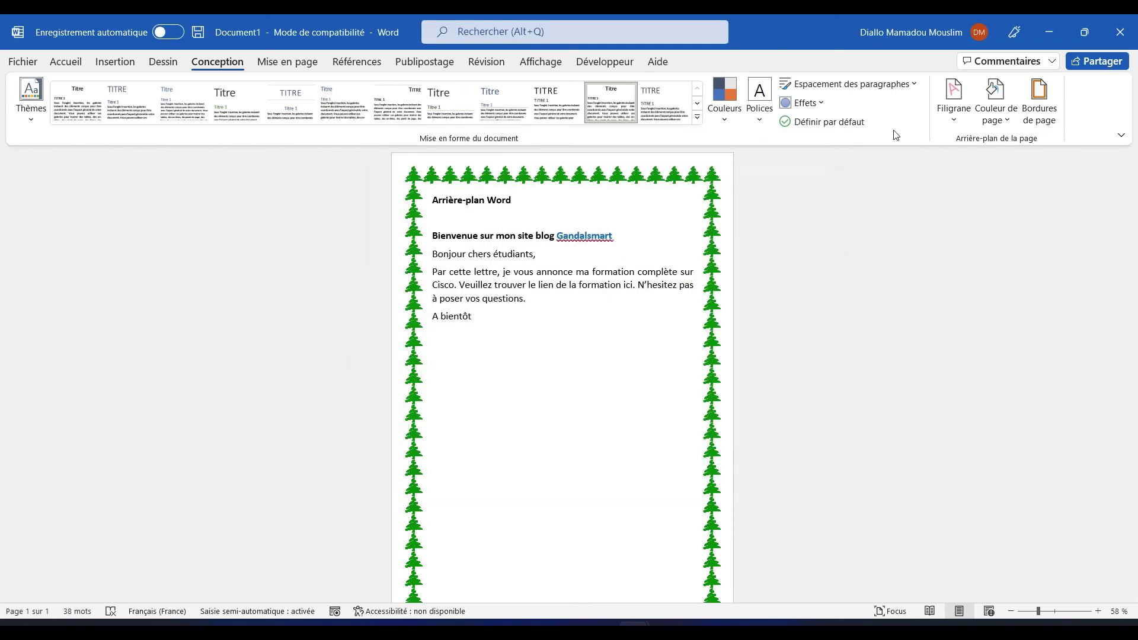
# Step: Apply a shadow-type border to the empty paragraph below "A bientôt" and check it in the print preview
pyautogui.click(1041, 118)
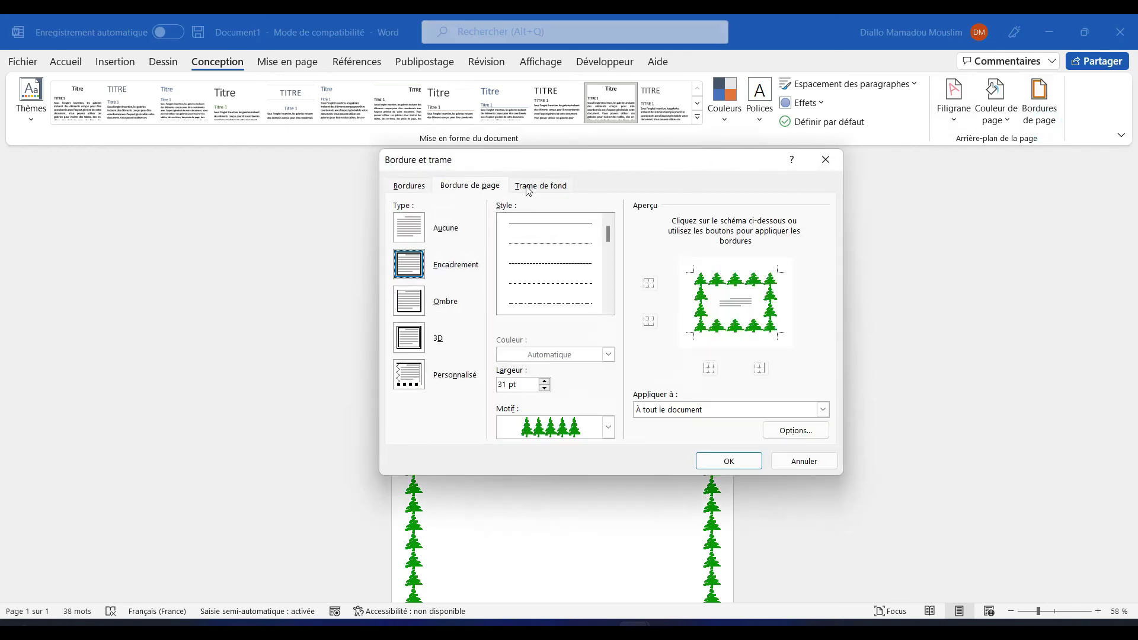
pyautogui.click(528, 186)
pyautogui.click(409, 185)
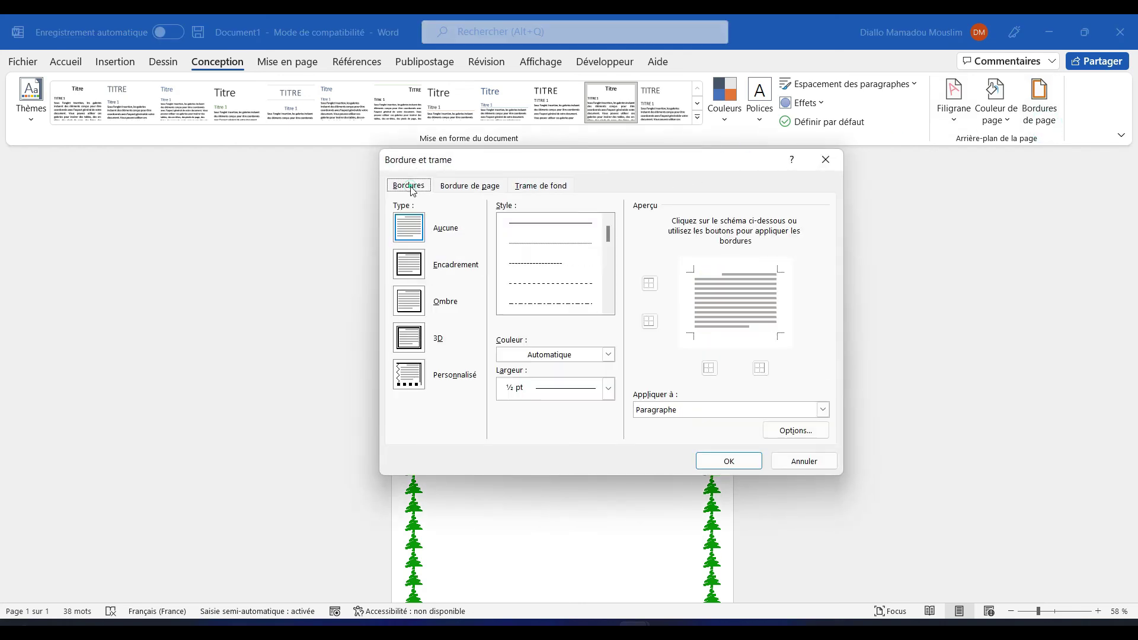
pyautogui.click(409, 301)
pyautogui.click(746, 463)
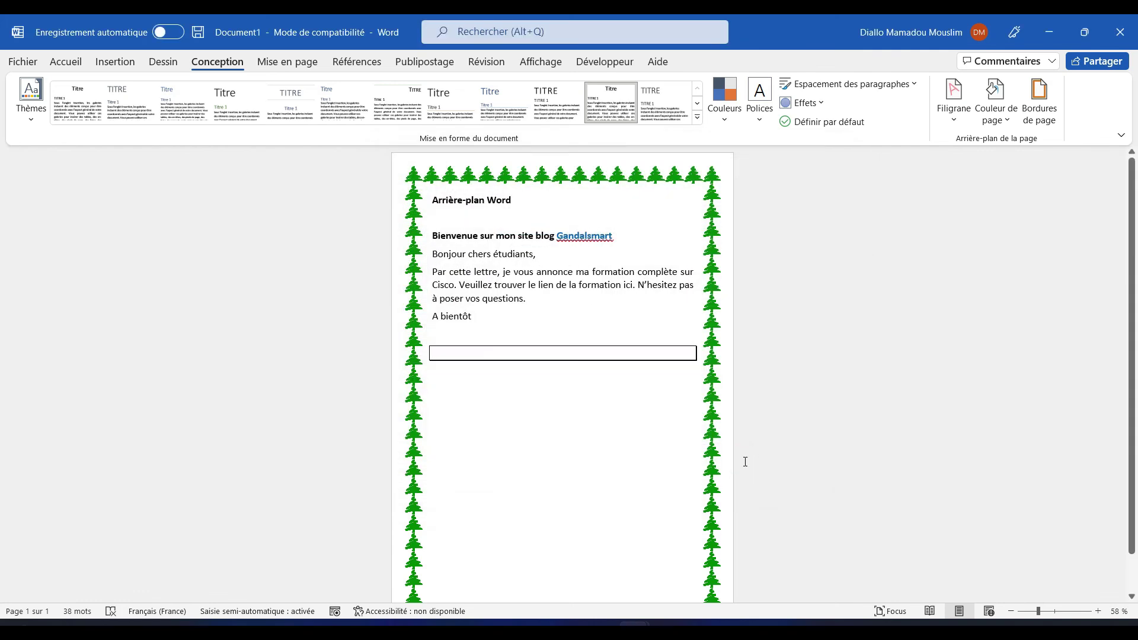
pyautogui.hotkey('ctrl', 'p')
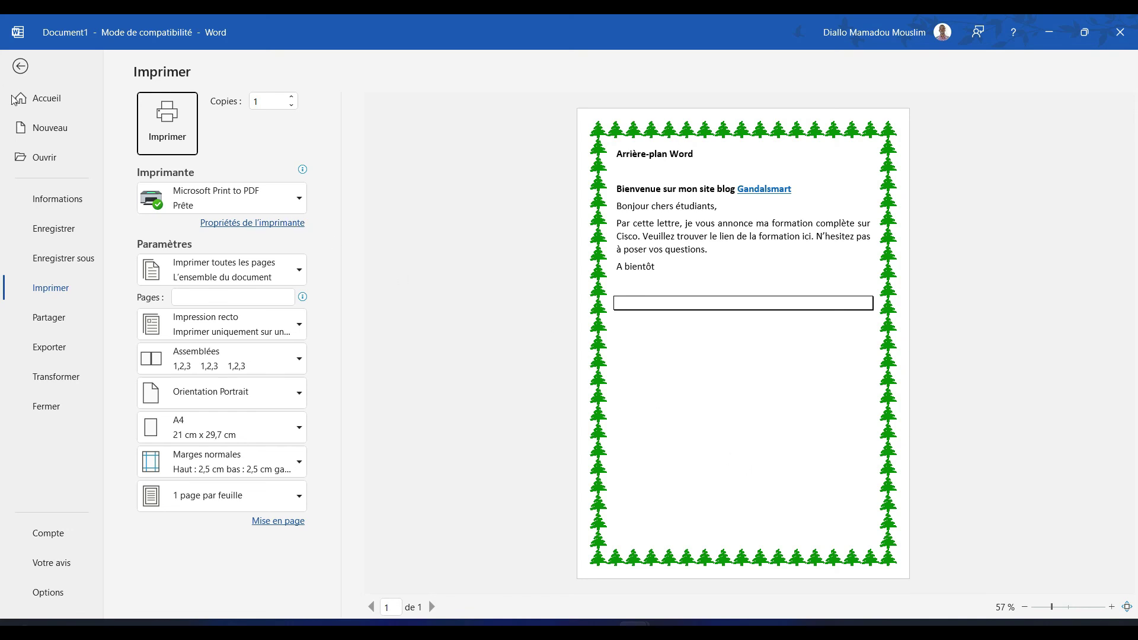
pyautogui.click(20, 67)
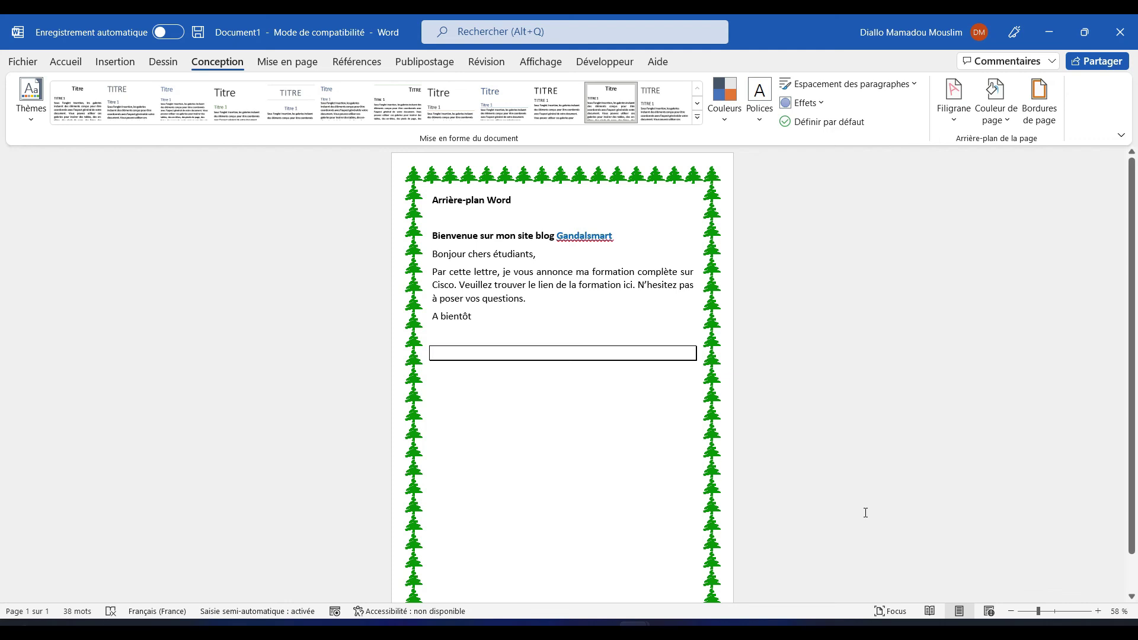
pyautogui.click(895, 623)
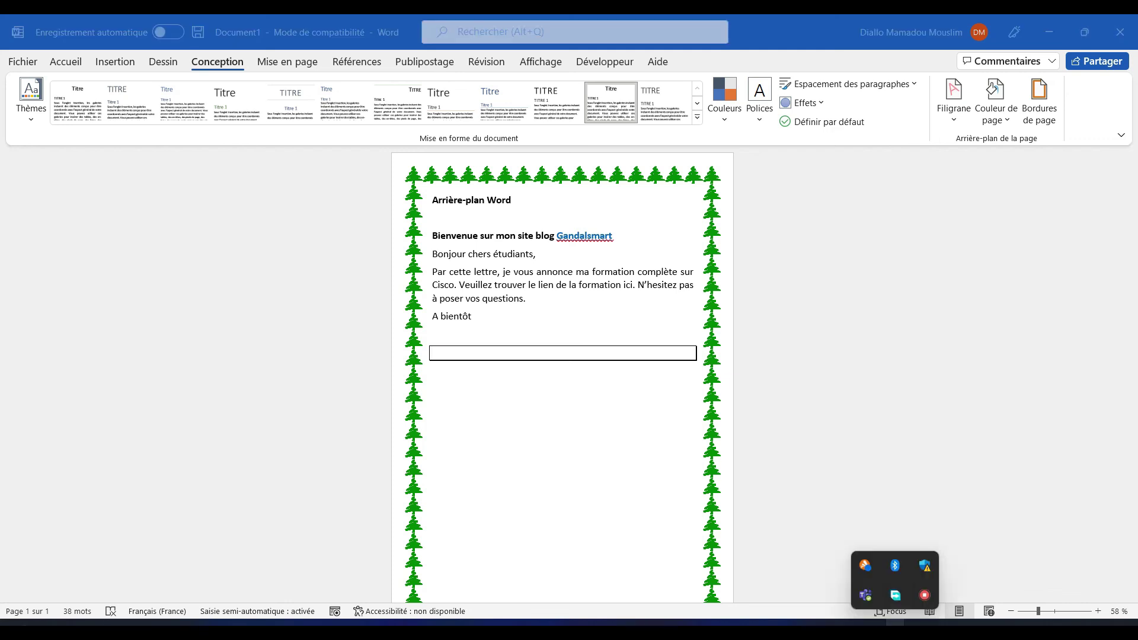